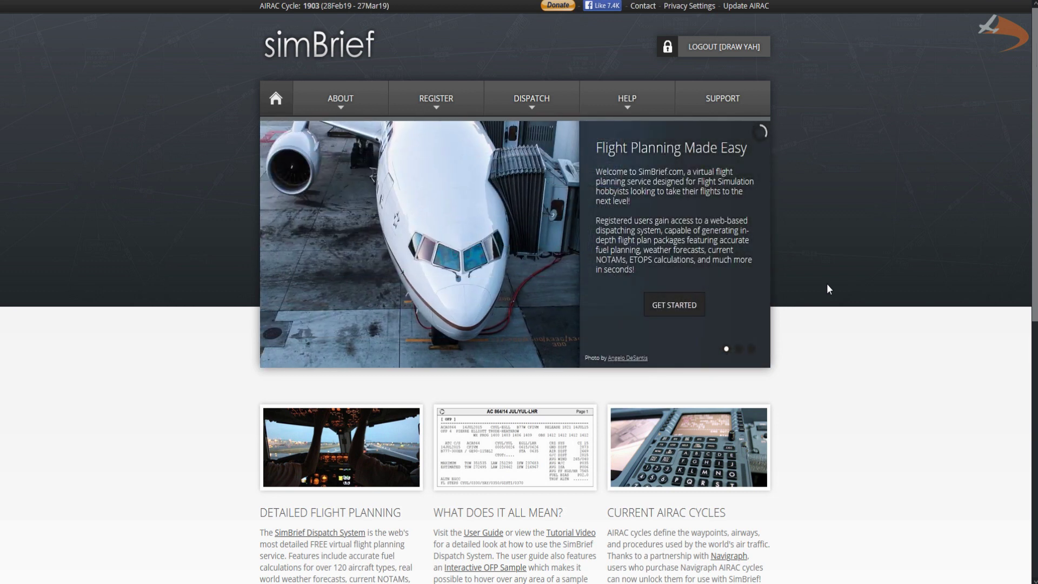
# Open the Dispatch System, create a new flight and scroll down to its blank Flight Info form
pyautogui.moveTo(533, 100)
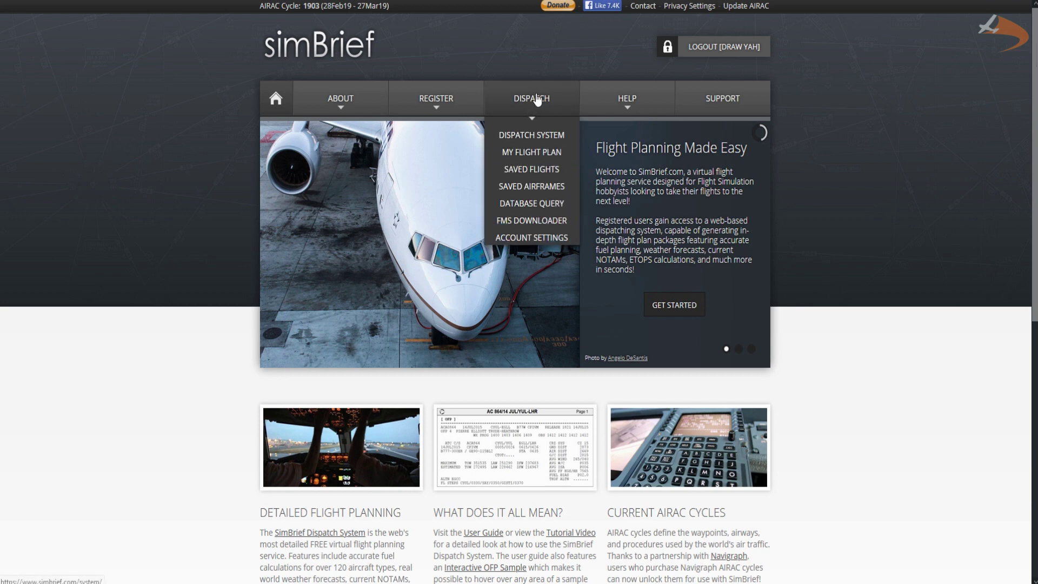
pyautogui.click(536, 139)
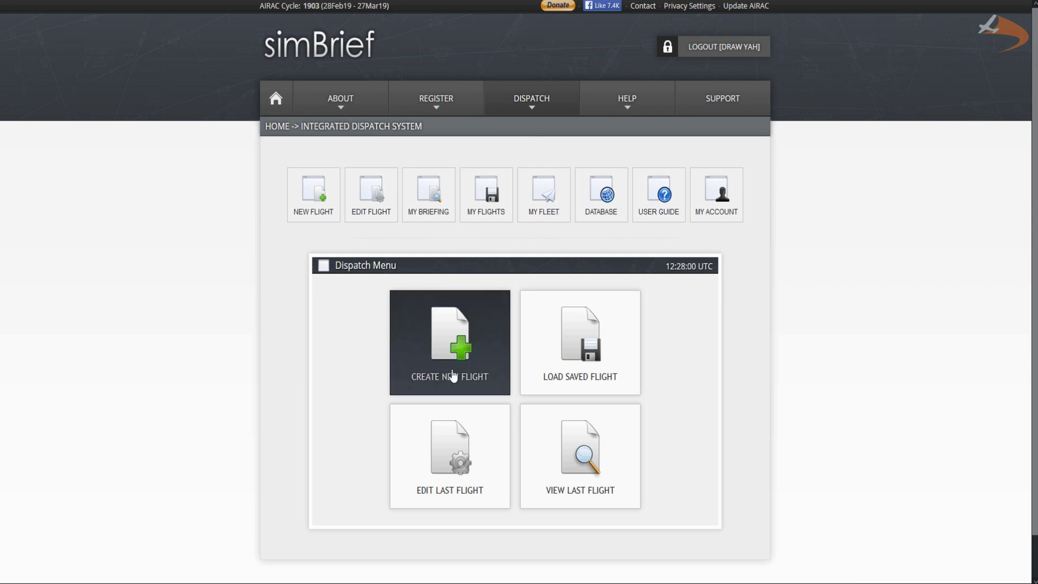
pyautogui.click(456, 347)
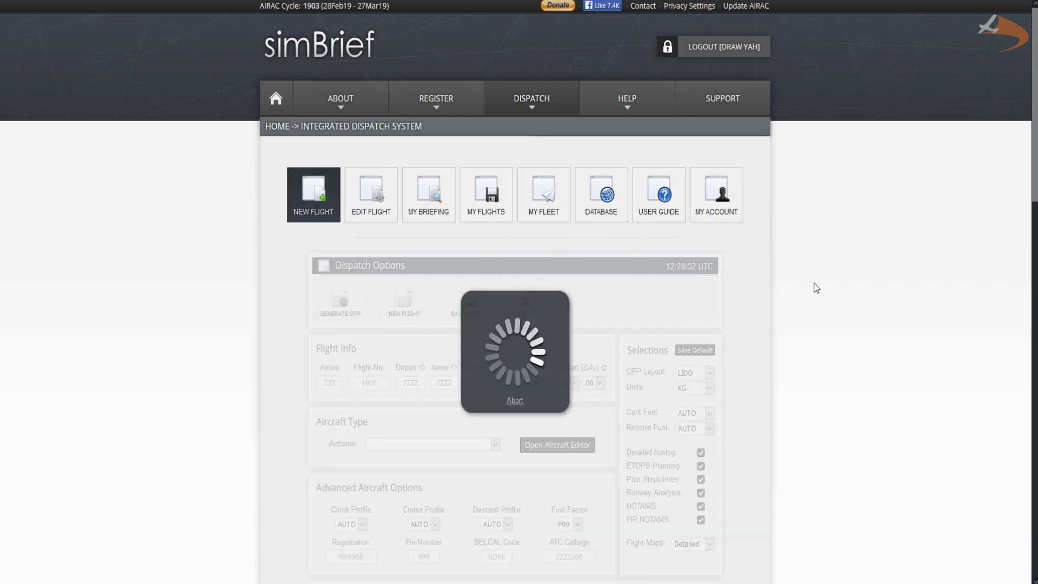
pyautogui.middleClick(814, 280)
pyautogui.middleClick(817, 309)
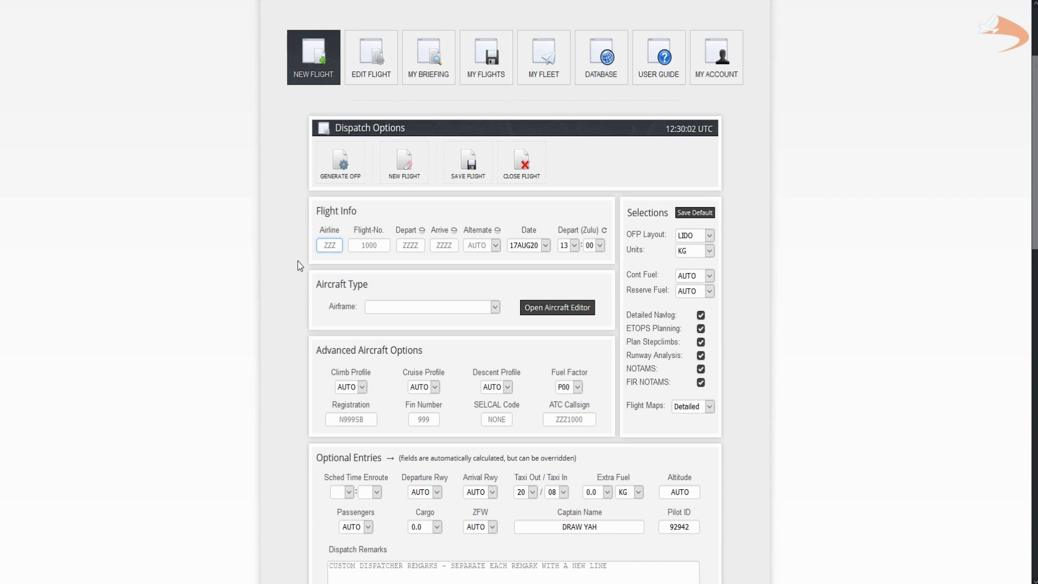
# Enter airline AY, flight number 1338, departure EGLL and arrival EFHK
pyautogui.write('AY')
pyautogui.press('Tab')
pyautogui.write('1338')
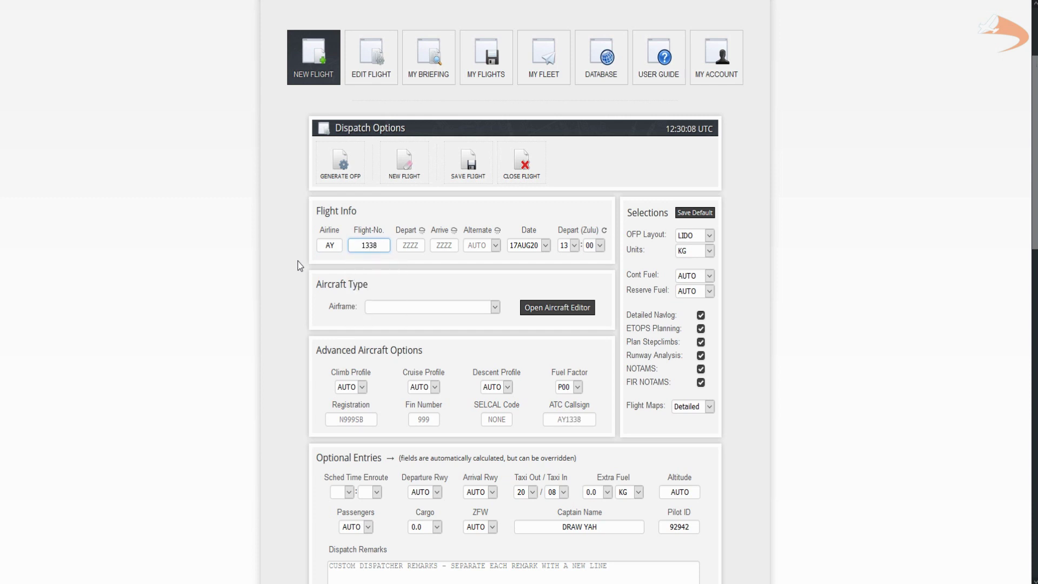
pyautogui.press('Tab')
pyautogui.write('EGLL')
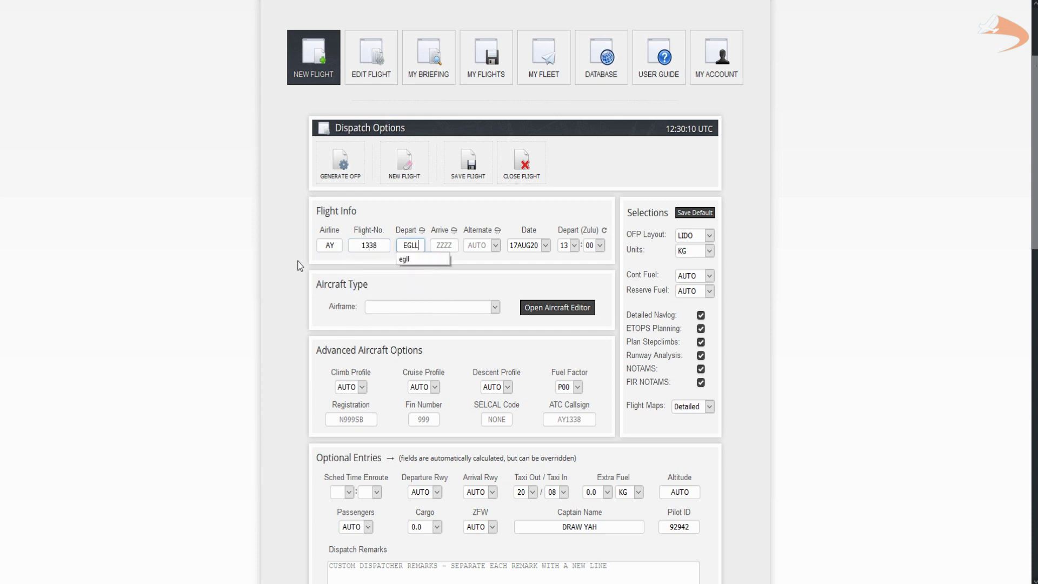
pyautogui.press('Tab')
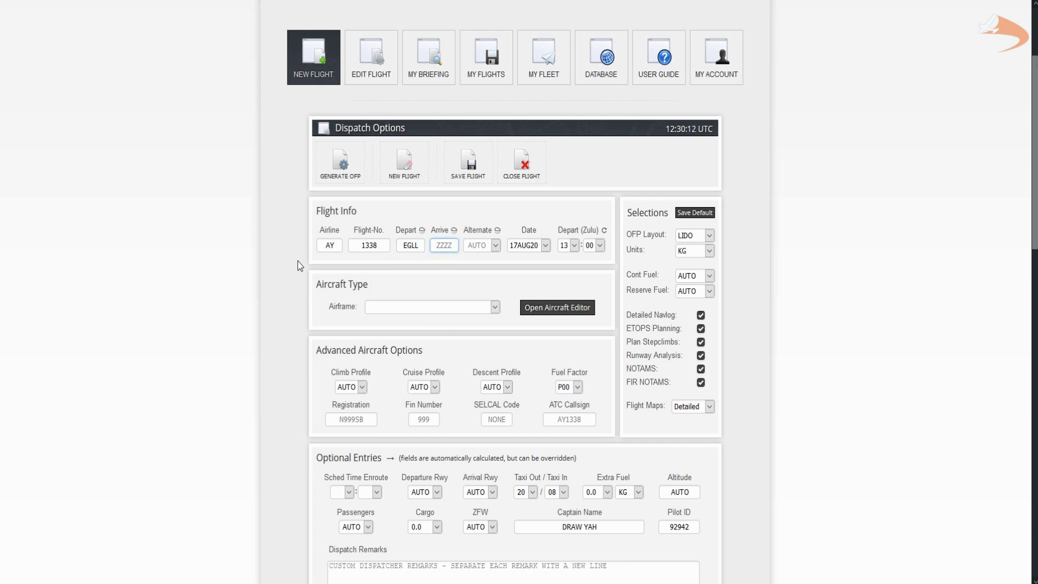
pyautogui.write('EFHK')
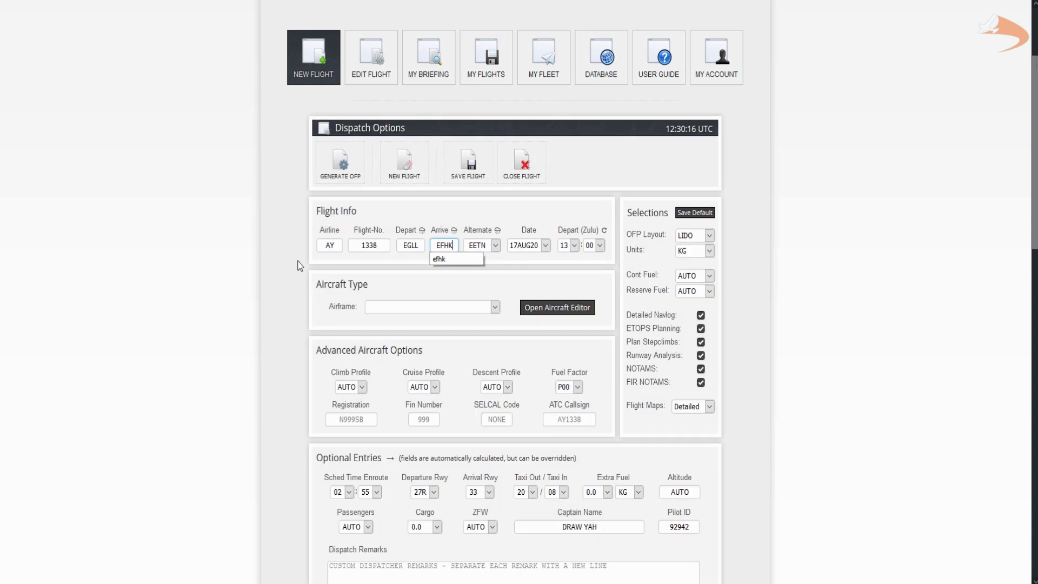
pyautogui.scroll(-3, 300, 265)
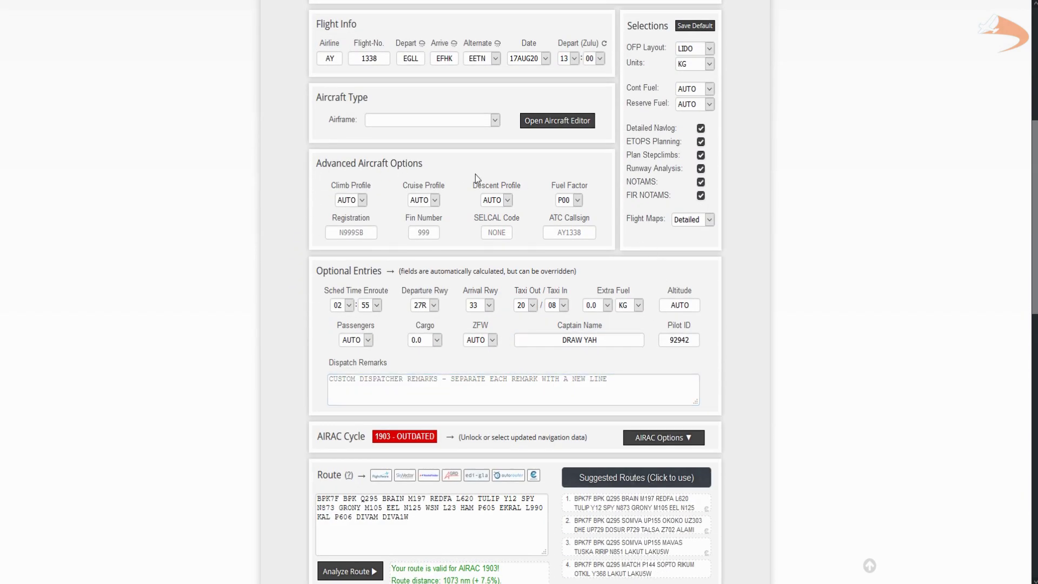
pyautogui.scroll(2, 235, 268)
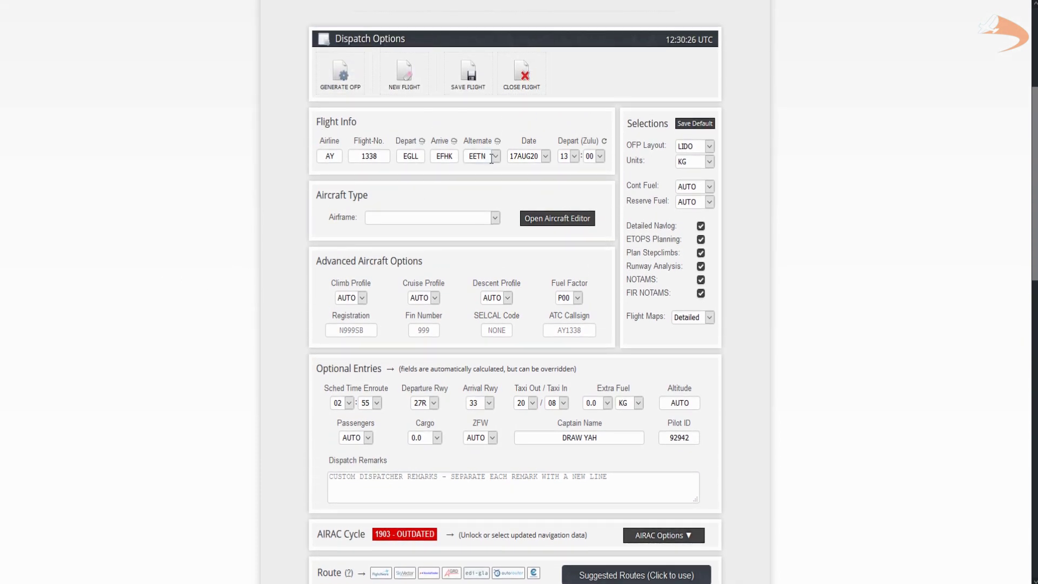
# Set the Zulu departure time to 17:30
pyautogui.click(575, 157)
pyautogui.scroll(-2, 565, 322)
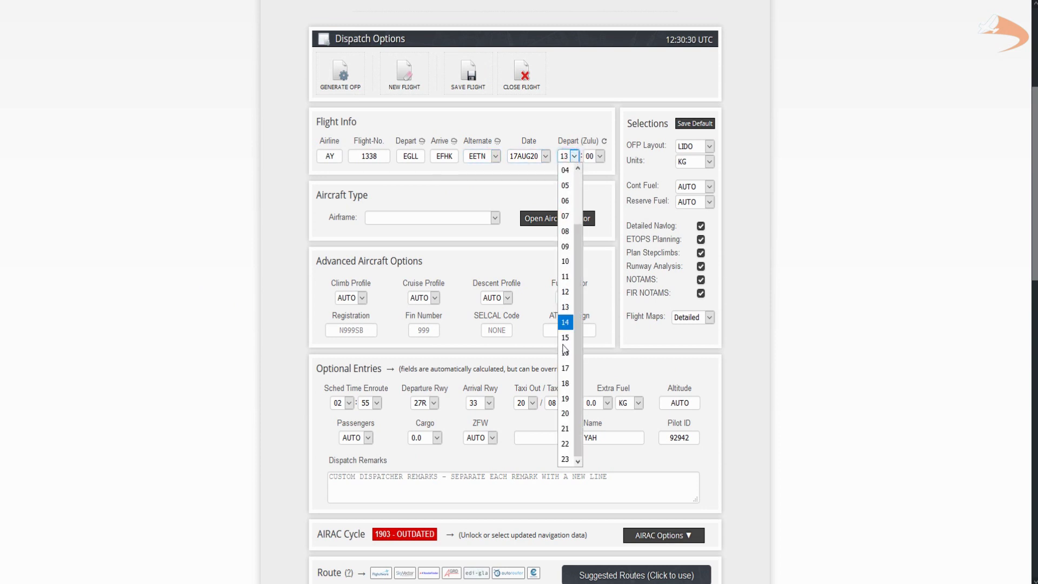
pyautogui.click(566, 369)
pyautogui.click(600, 156)
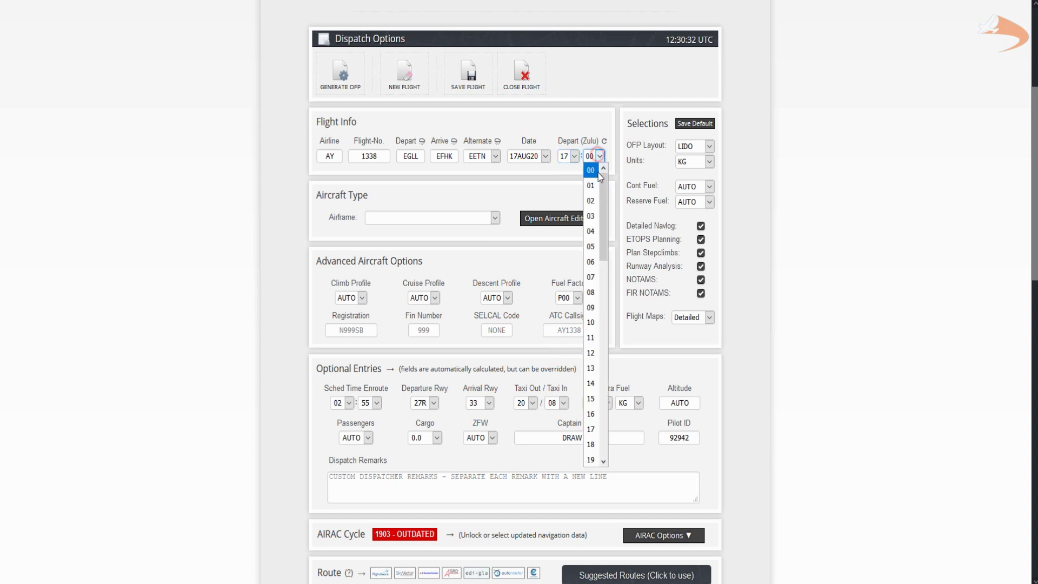
pyautogui.scroll(-2, 602, 322)
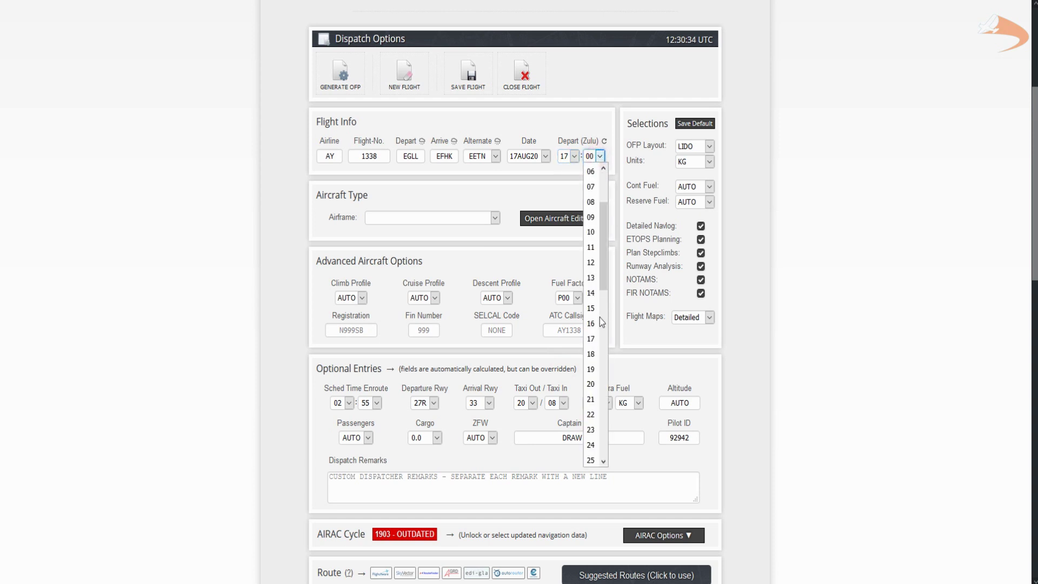
pyautogui.scroll(-1, 602, 323)
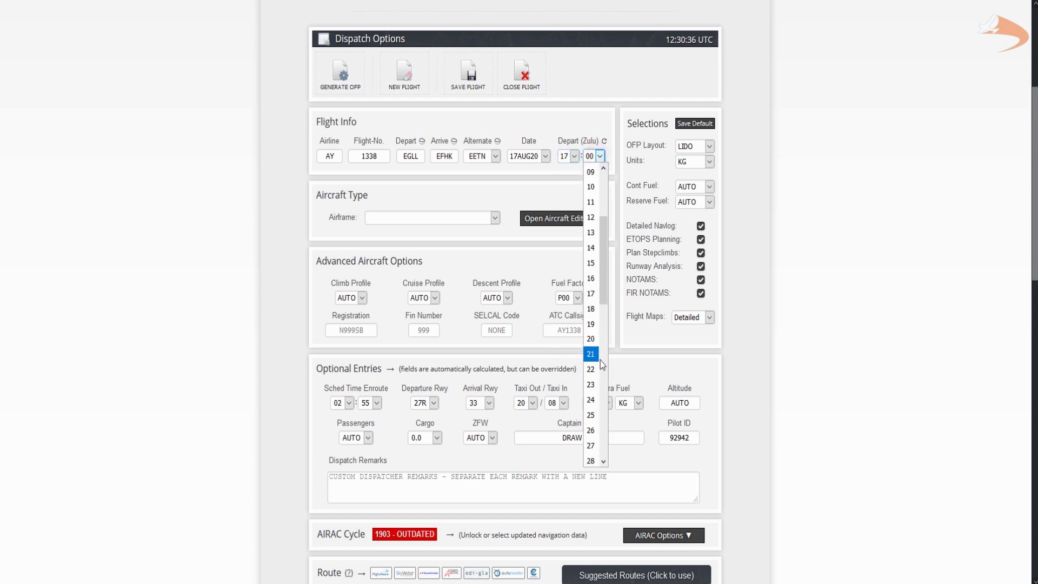
pyautogui.scroll(-1, 600, 436)
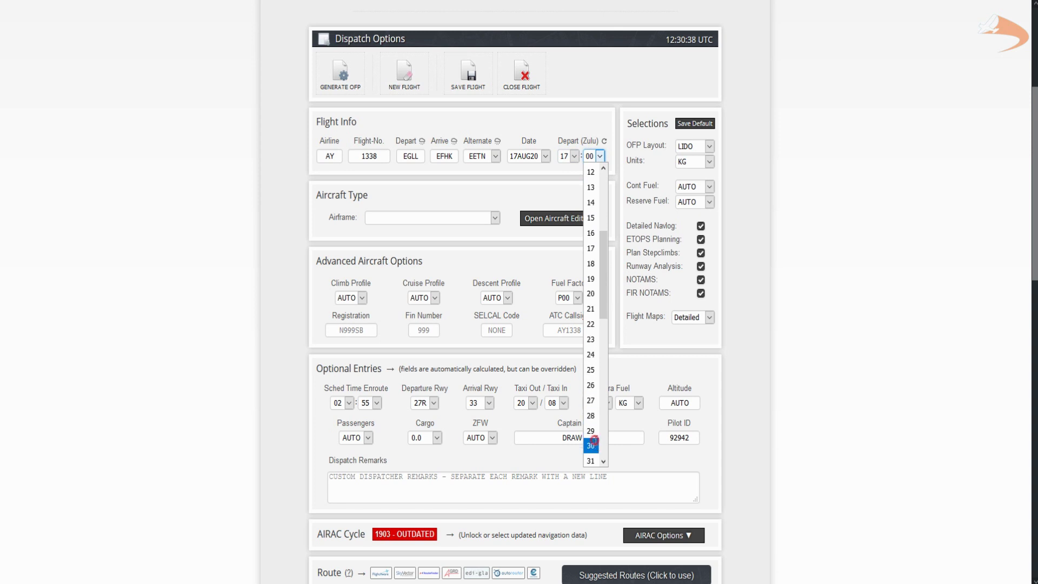
pyautogui.click(595, 445)
# Choose the A320 - A320-200 airframe for the flight
pyautogui.click(421, 219)
pyautogui.scroll(-3, 425, 303)
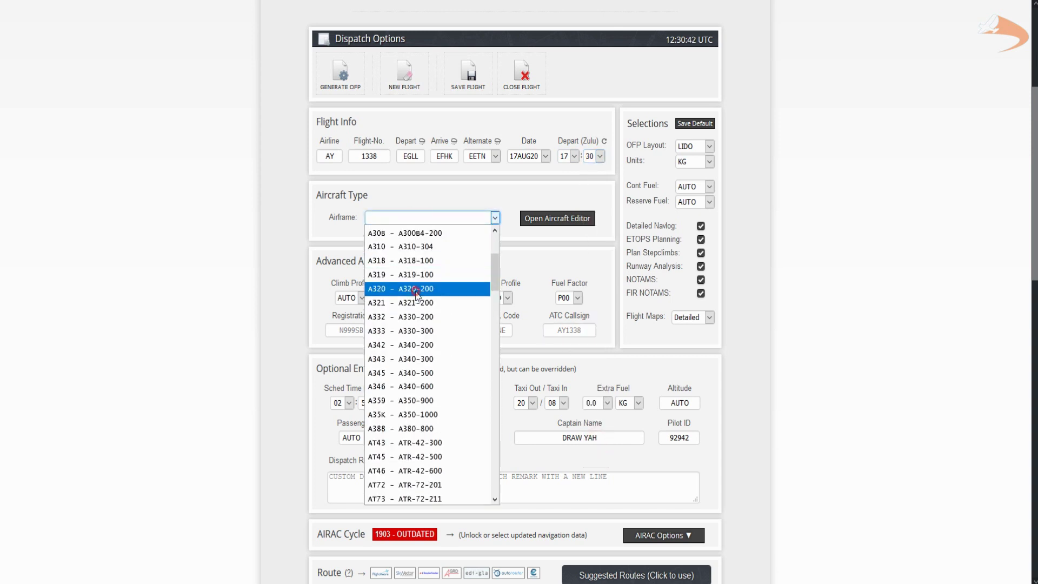
pyautogui.click(416, 290)
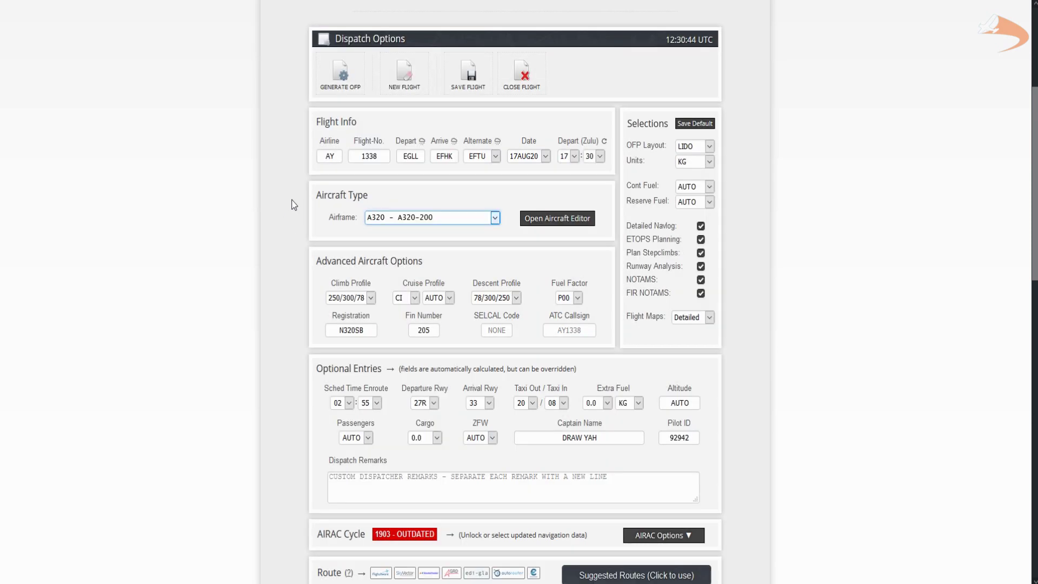
pyautogui.middleClick(291, 199)
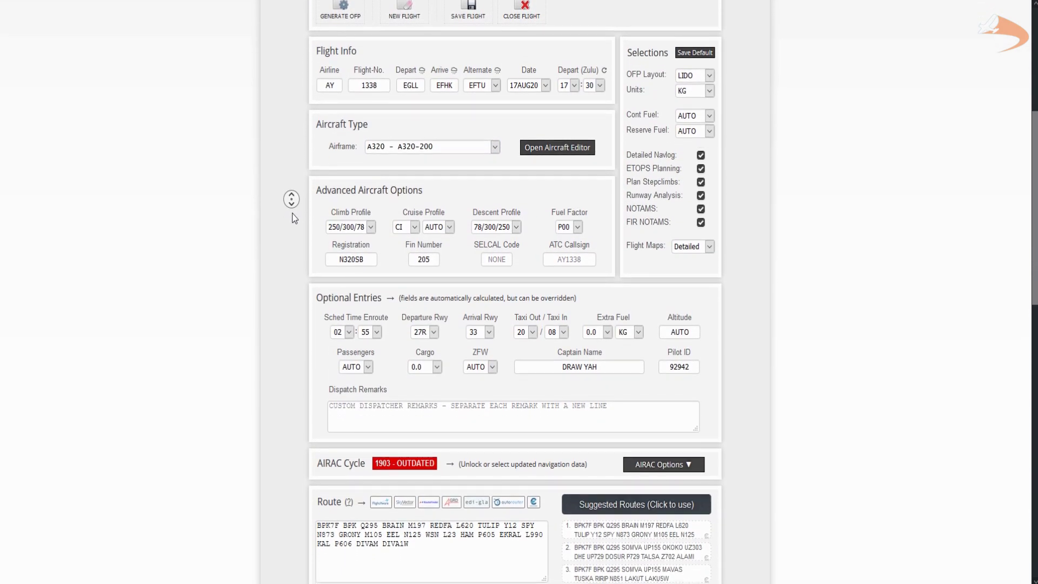
pyautogui.middleClick(297, 228)
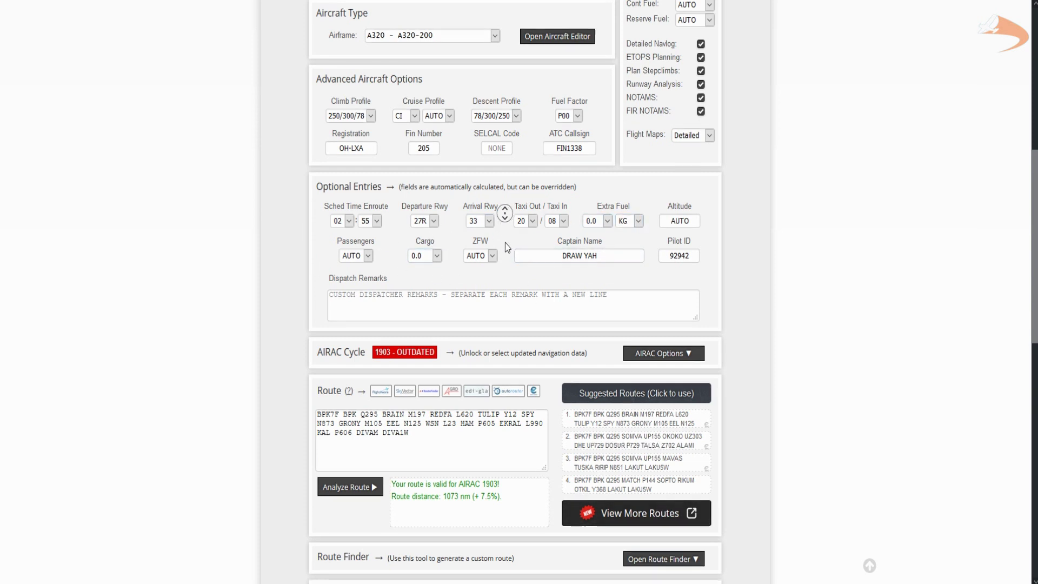
# Preview suggested routes 2, 3 and 4, settling back on route 3
pyautogui.scroll(-3, 504, 221)
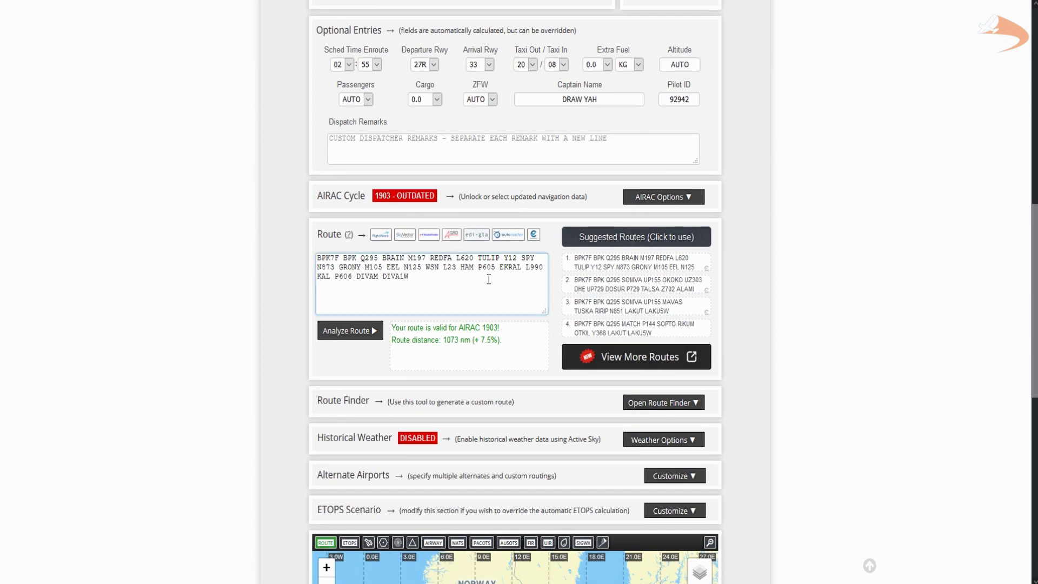
pyautogui.middleClick(491, 266)
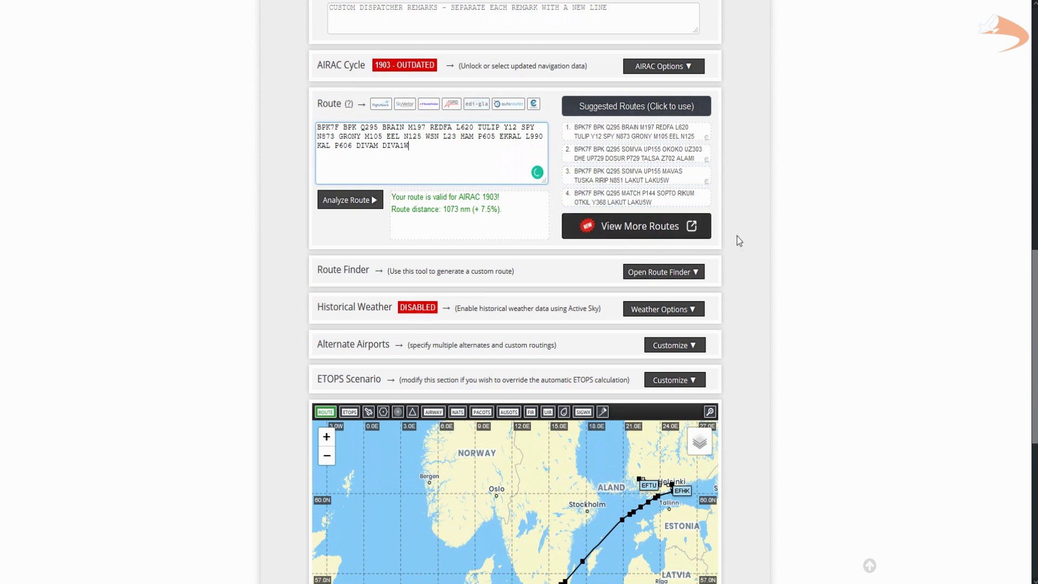
pyautogui.middleClick(771, 235)
pyautogui.middleClick(747, 226)
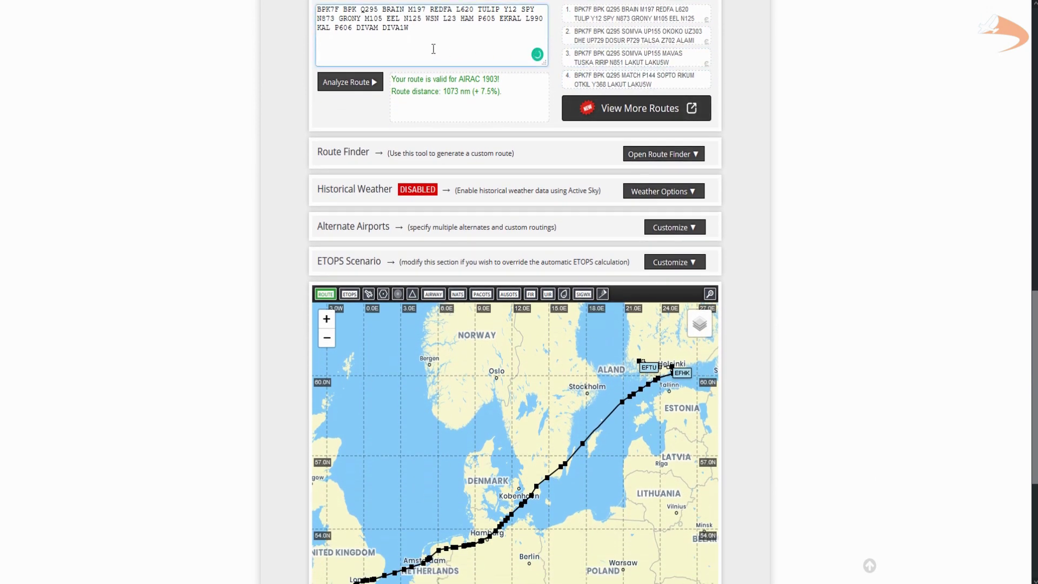
pyautogui.click(604, 41)
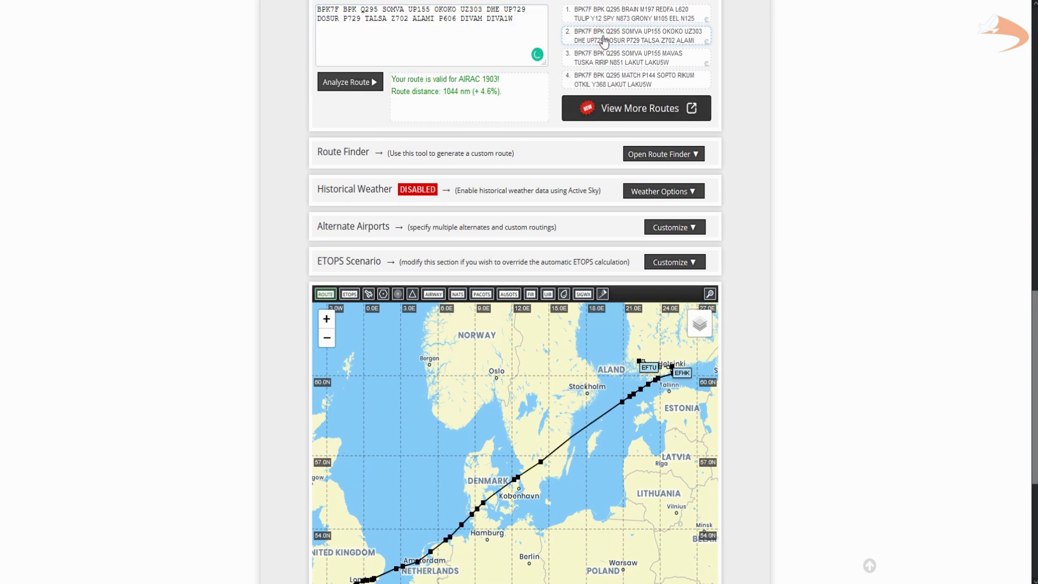
pyautogui.click(616, 58)
pyautogui.click(618, 76)
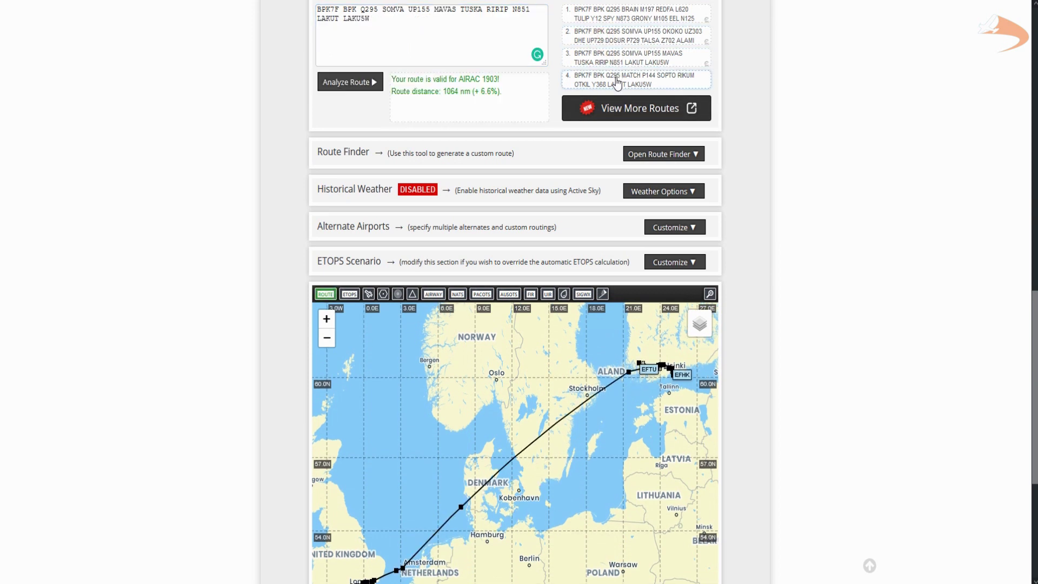
pyautogui.click(619, 57)
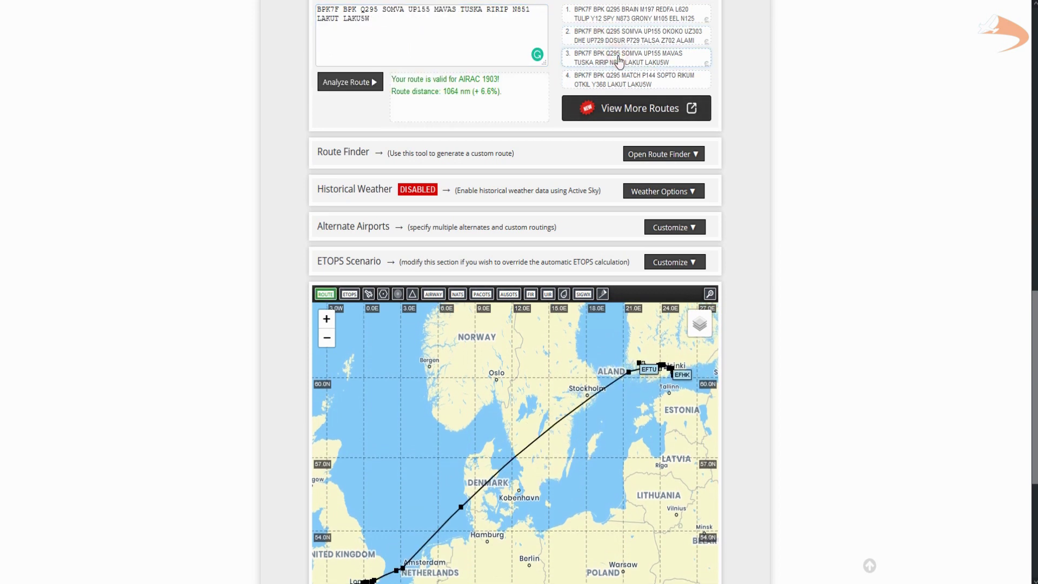
pyautogui.click(620, 39)
pyautogui.click(621, 58)
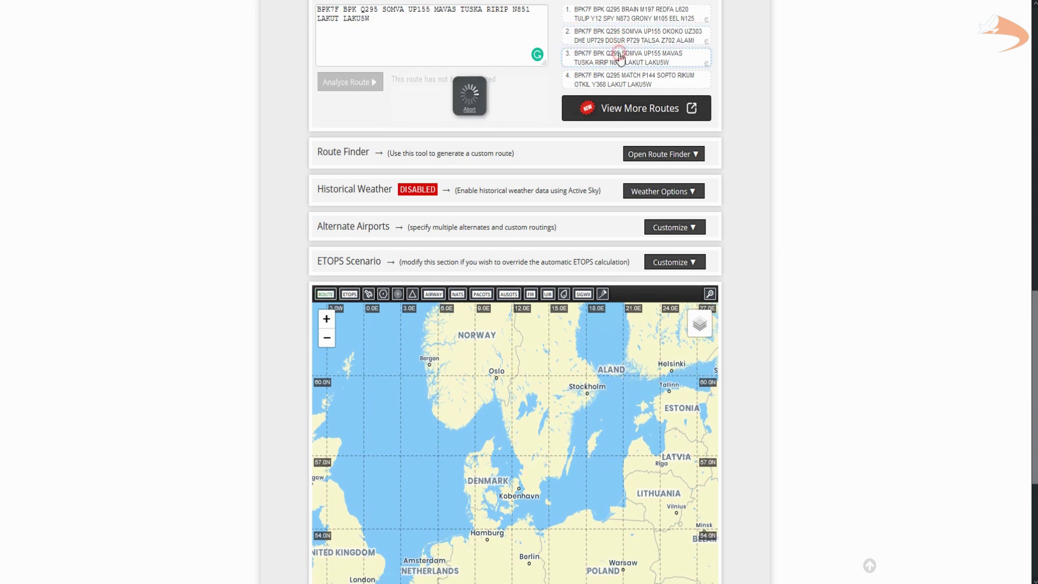
# Load suggested route 1 via BRAIN M197 into the Route box
pyautogui.scroll(-1, 751, 241)
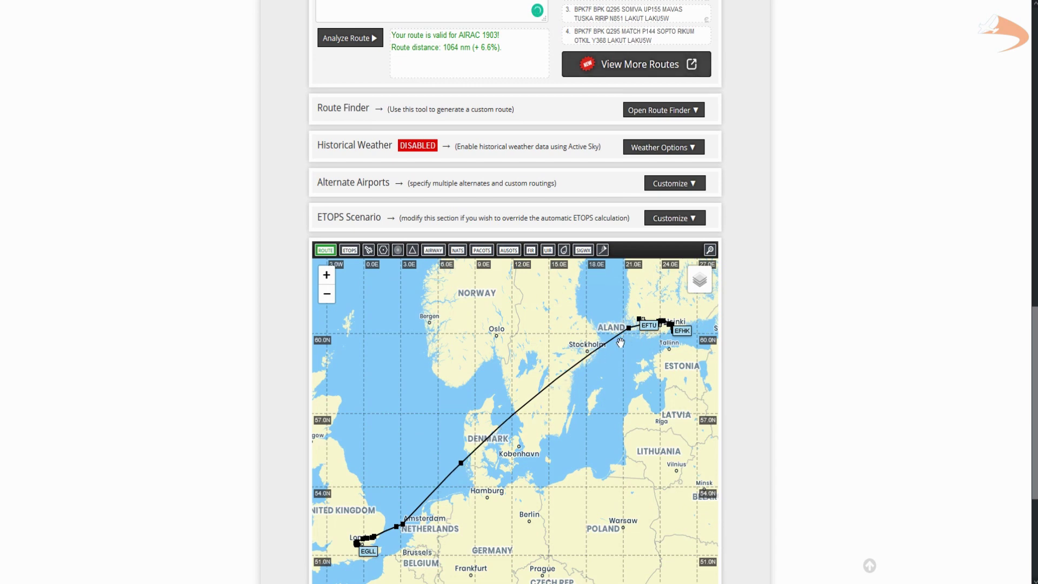
pyautogui.middleClick(750, 276)
pyautogui.scroll(5, 751, 255)
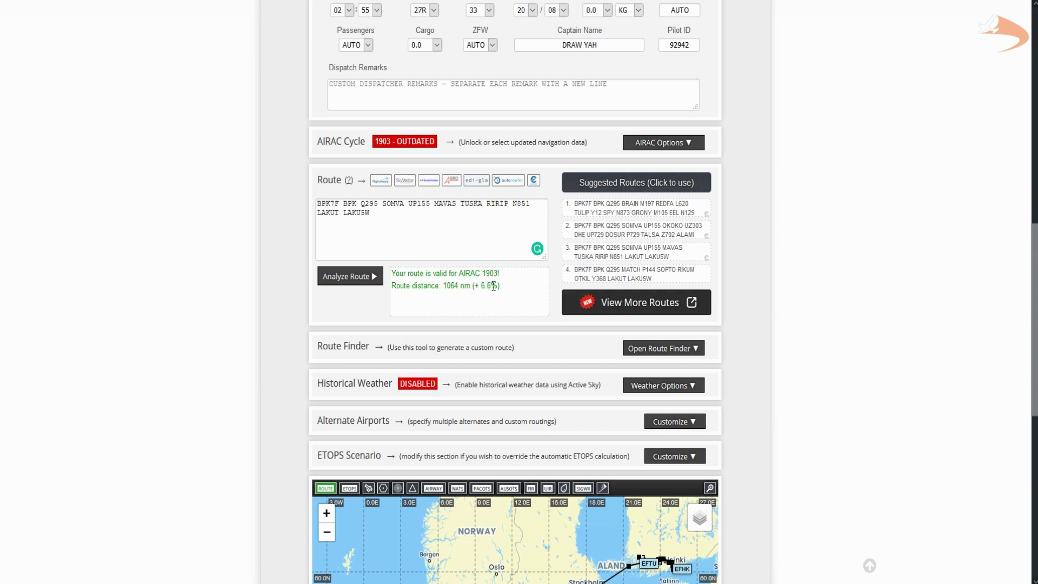
pyautogui.click(600, 214)
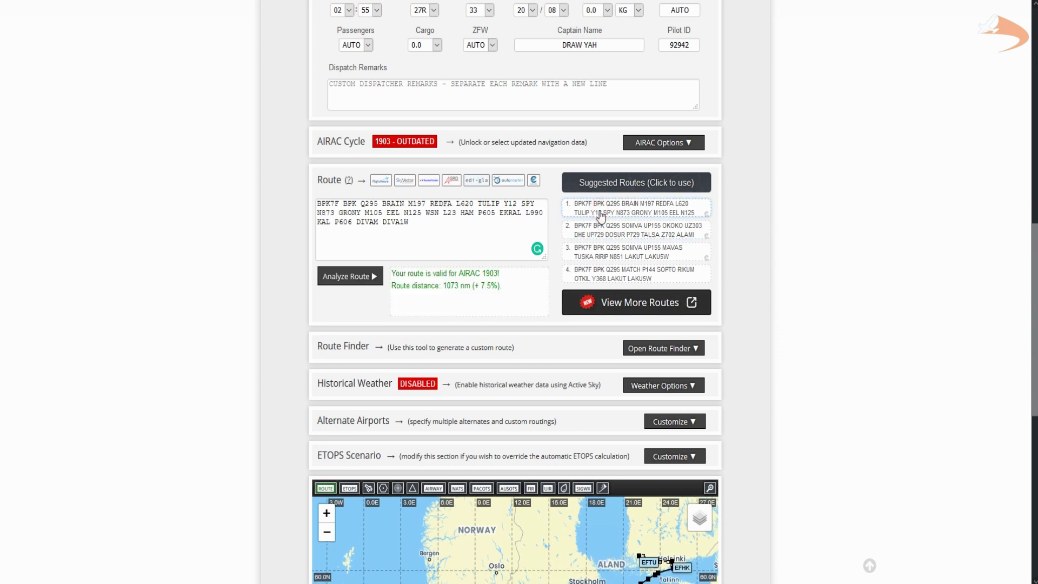
pyautogui.click(385, 221)
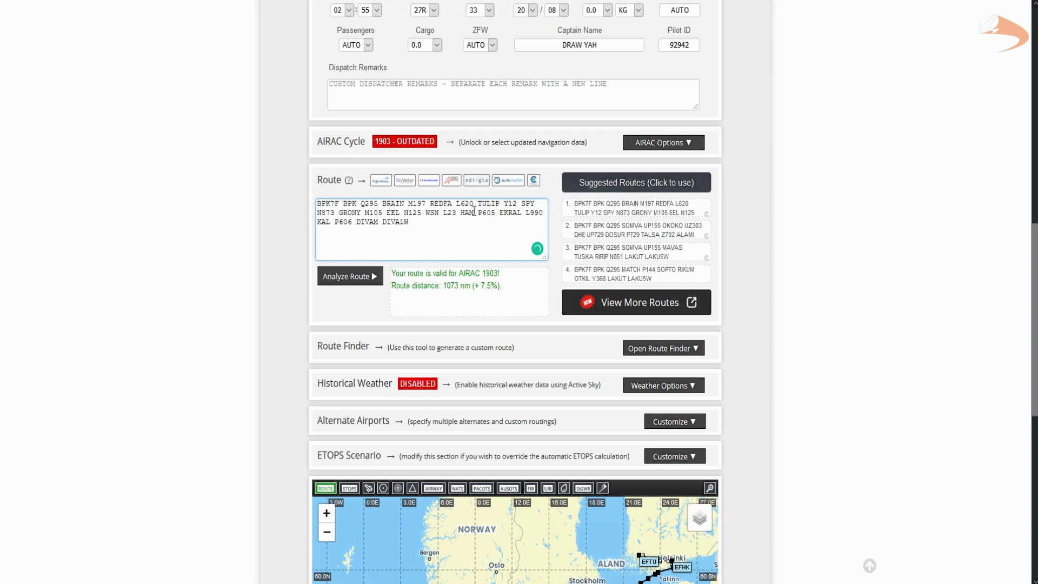
pyautogui.click(453, 295)
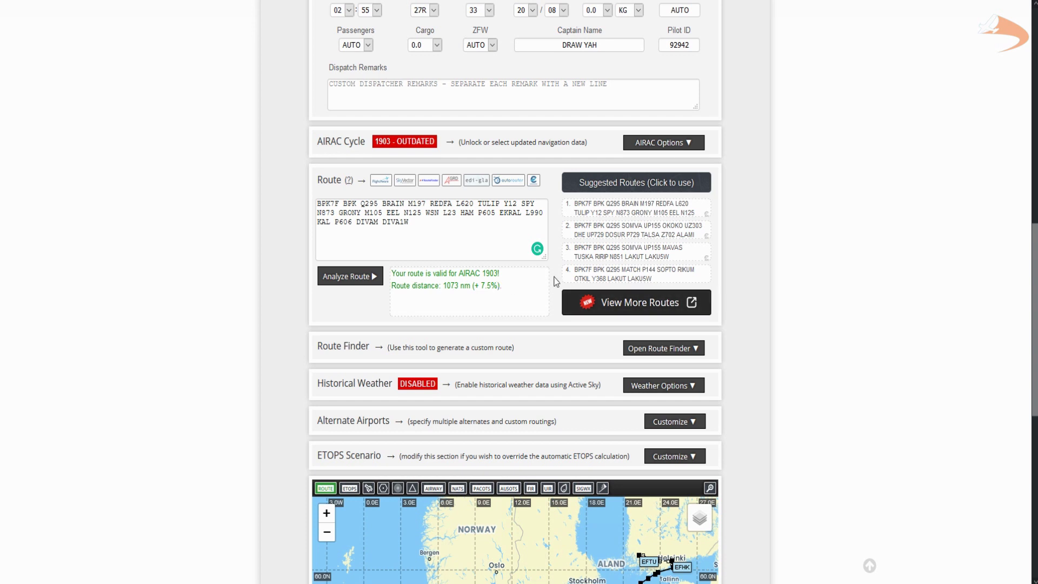
# Swap in suggested route 3 via SOMVA UP155 MAVAS, now 1064 nm
pyautogui.click(569, 252)
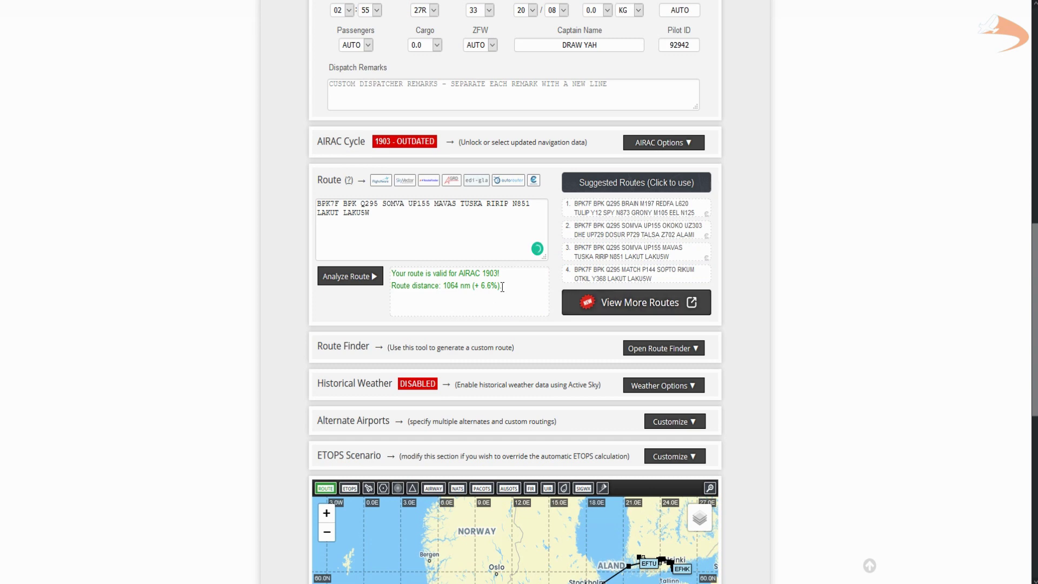
pyautogui.middleClick(766, 339)
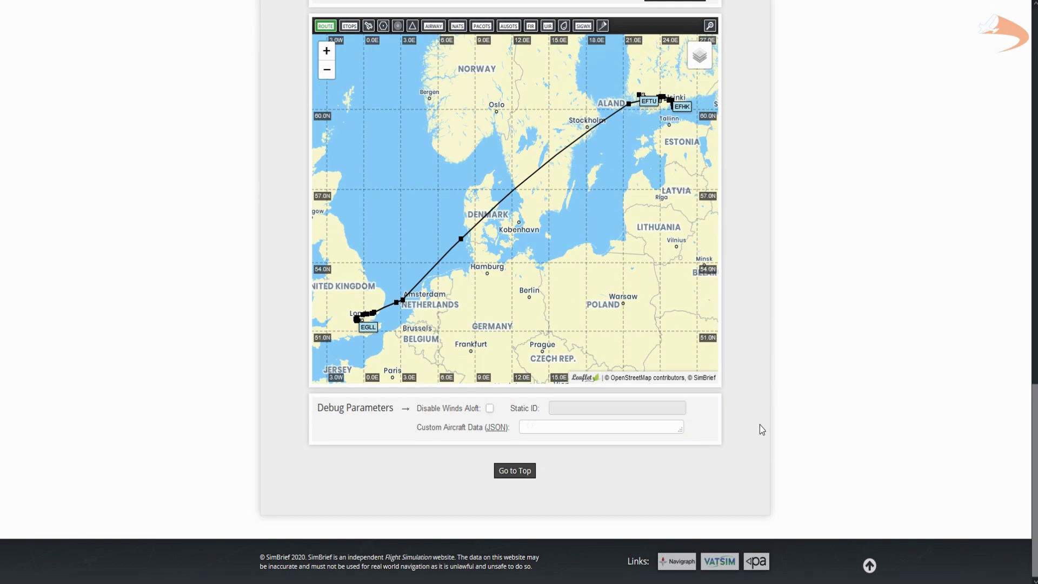
pyautogui.middleClick(761, 424)
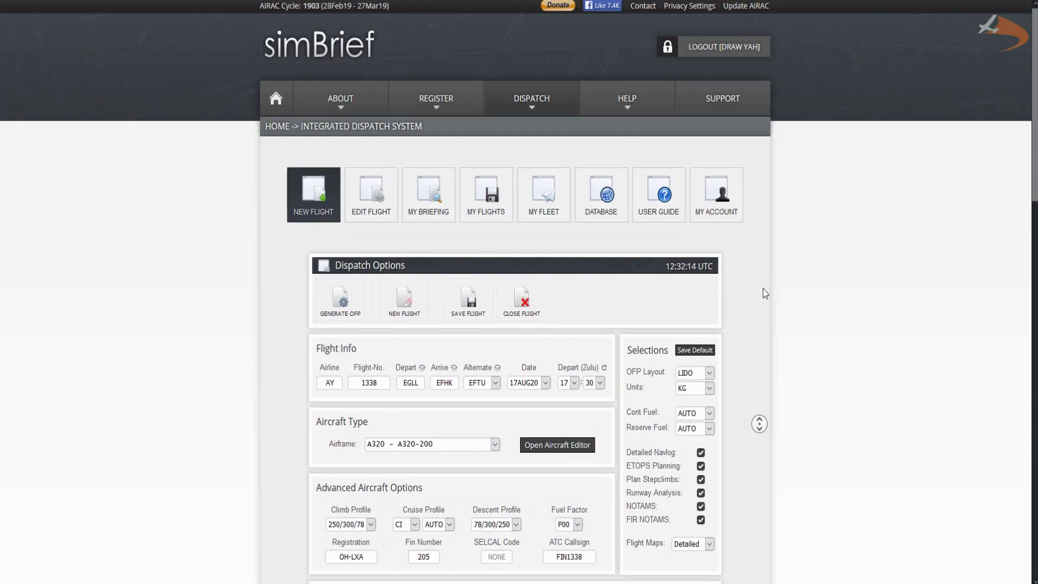
pyautogui.middleClick(764, 288)
# Set the plan's weight units to LBS and start generating the OFP
pyautogui.scroll(-2, 761, 290)
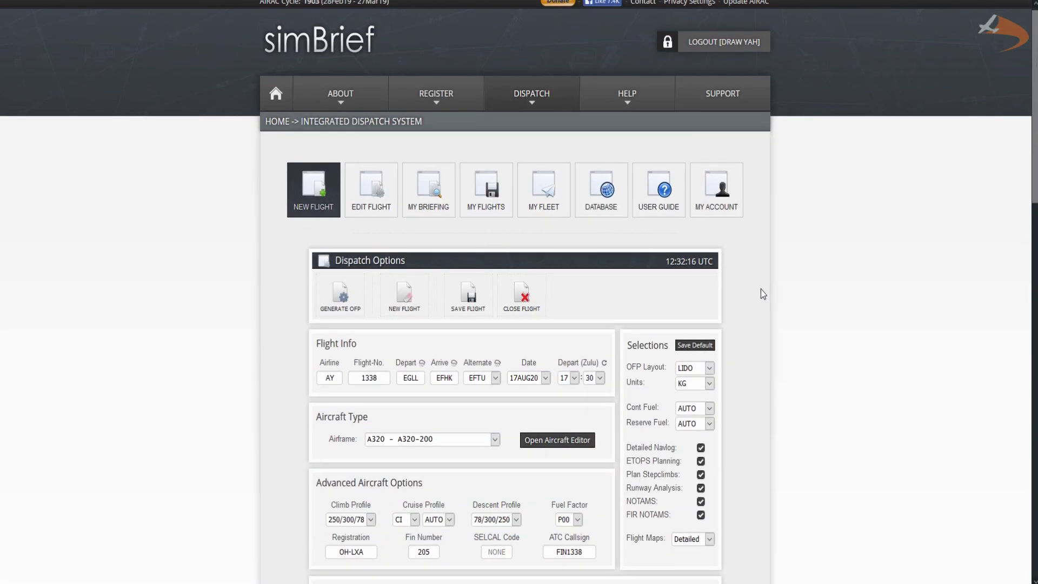
pyautogui.click(703, 265)
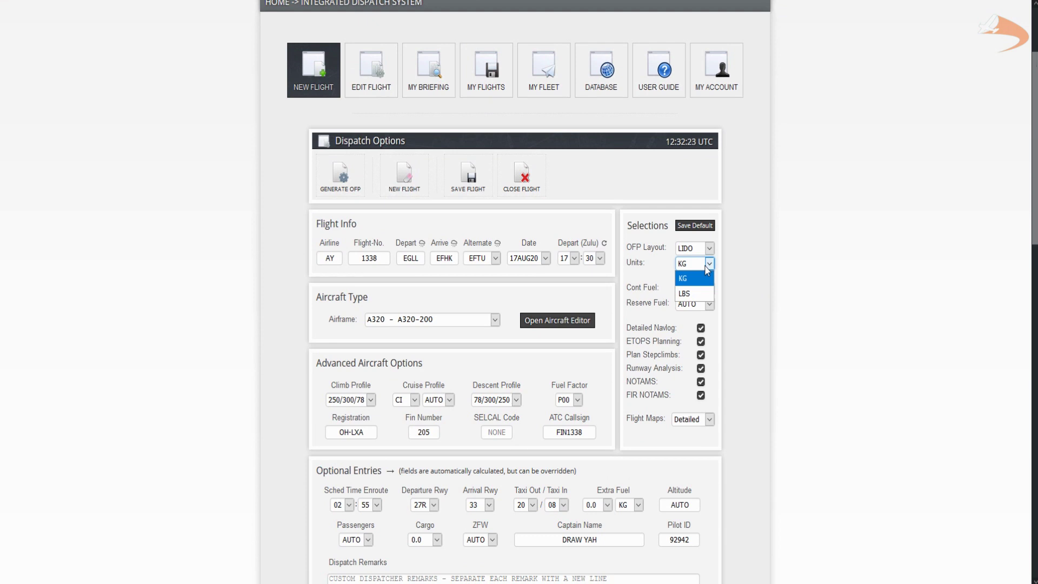
pyautogui.click(710, 292)
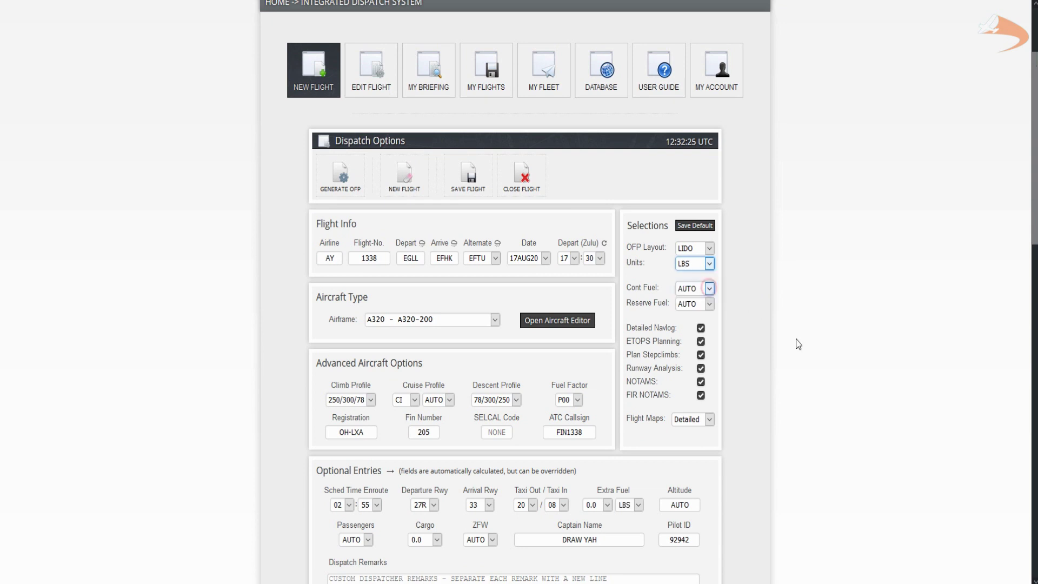
pyautogui.middleClick(763, 272)
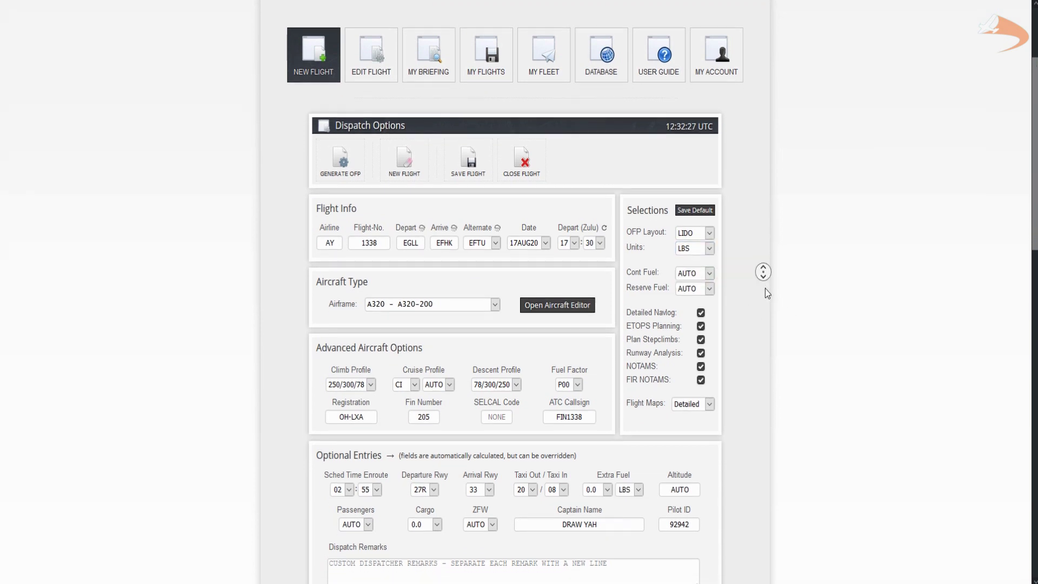
pyautogui.middleClick(766, 306)
pyautogui.middleClick(766, 307)
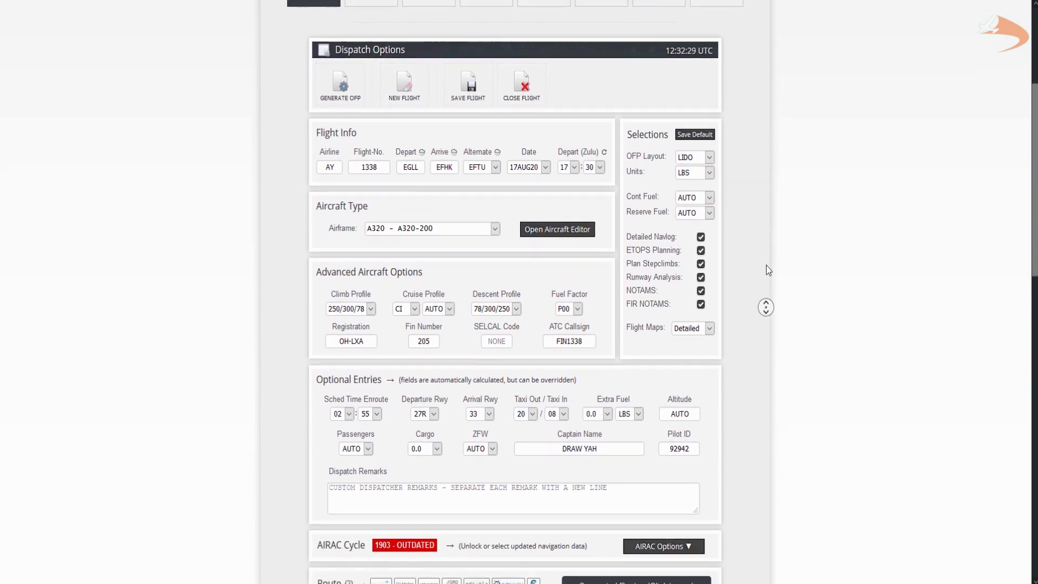
pyautogui.middleClick(656, 258)
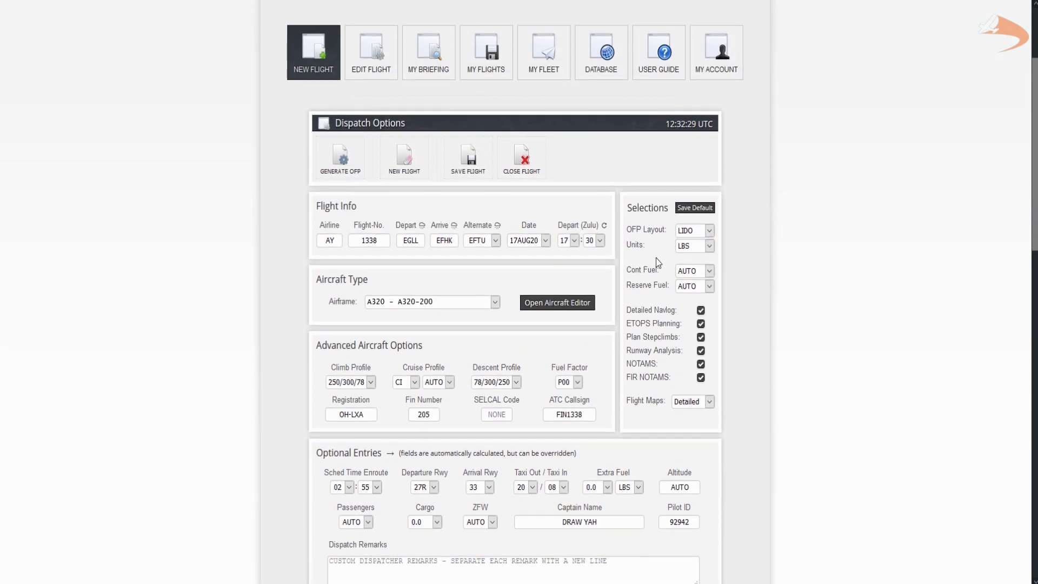
pyautogui.click(357, 172)
# Confirm OFP generation and open the AY1338 briefing as a 54-page PDF
pyautogui.click(502, 328)
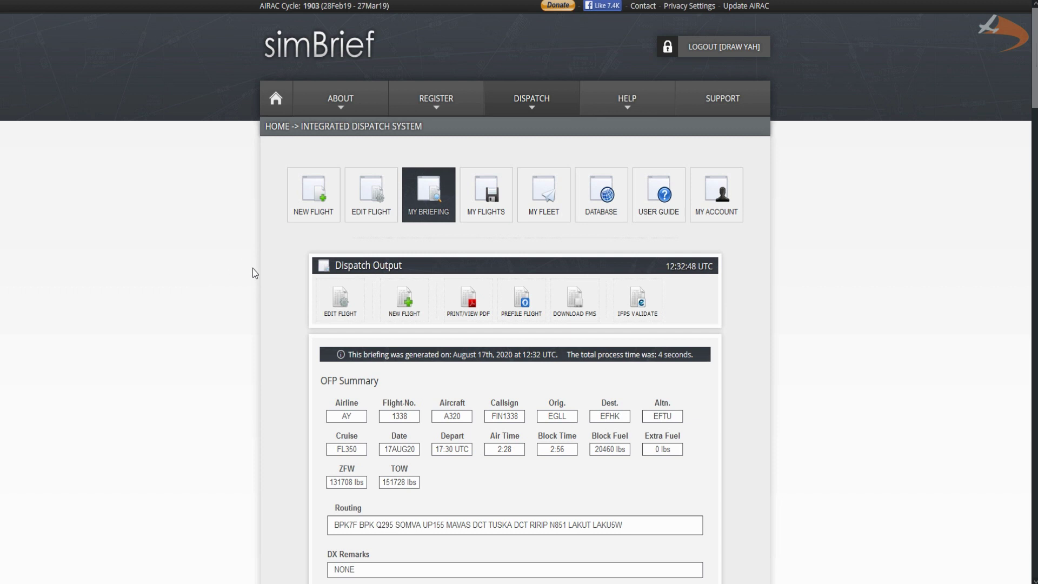
pyautogui.click(469, 299)
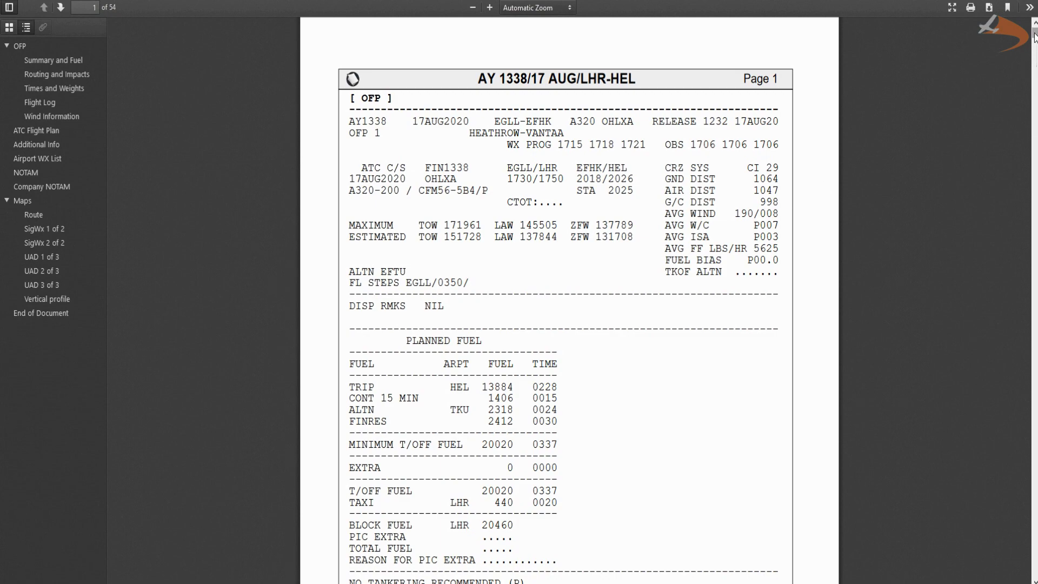
# Scroll through the OFP PDF from the fuel summary down to the page 47 route map
pyautogui.moveTo(1035, 36)
pyautogui.mouseDown()
pyautogui.moveTo(1035, 58)
pyautogui.moveTo(1035, 34)
pyautogui.mouseUp()
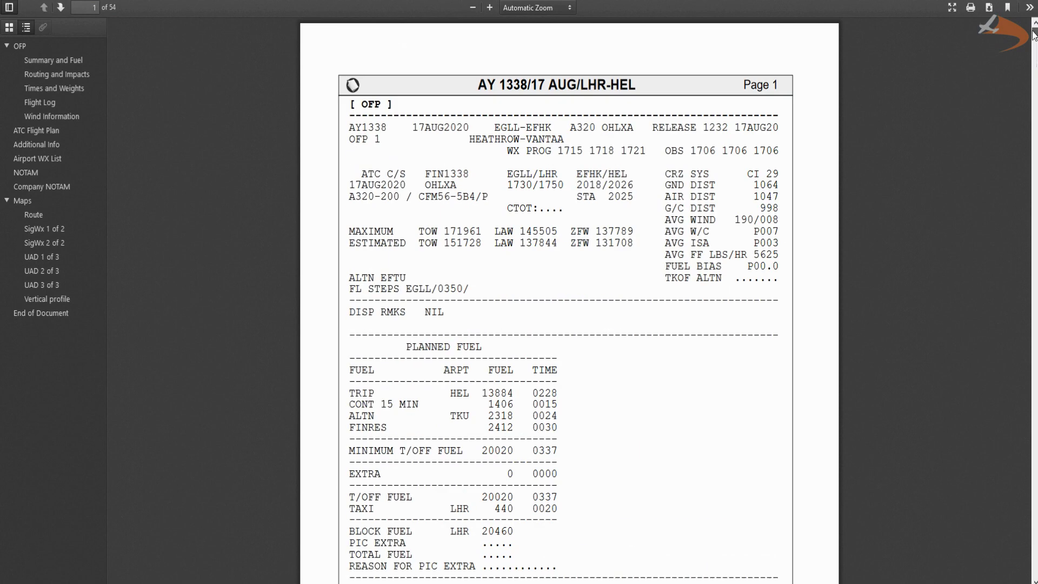
pyautogui.scroll(-9, 565, 261)
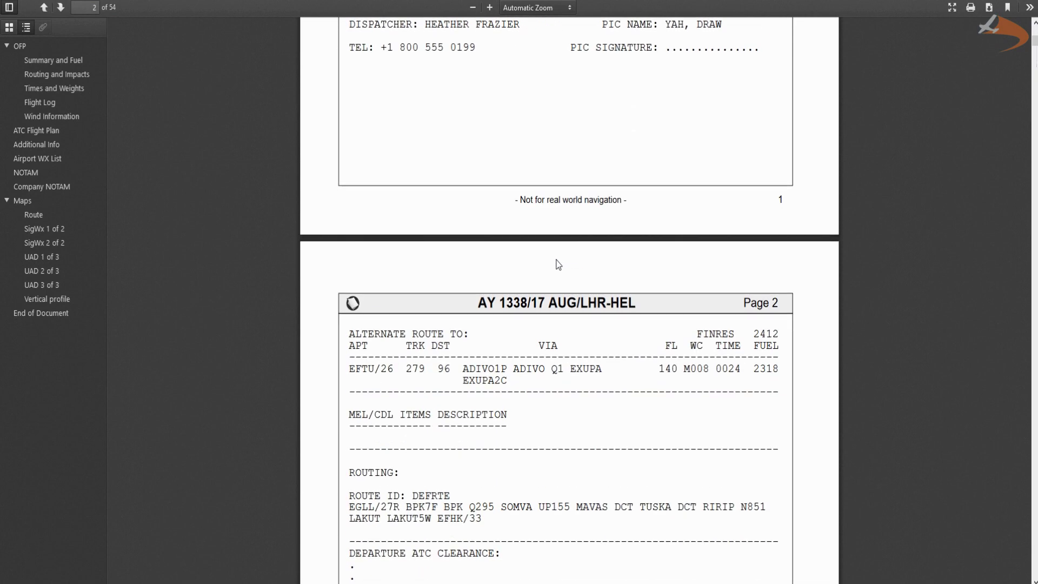
pyautogui.scroll(-3, 558, 265)
pyautogui.scroll(-7, 627, 216)
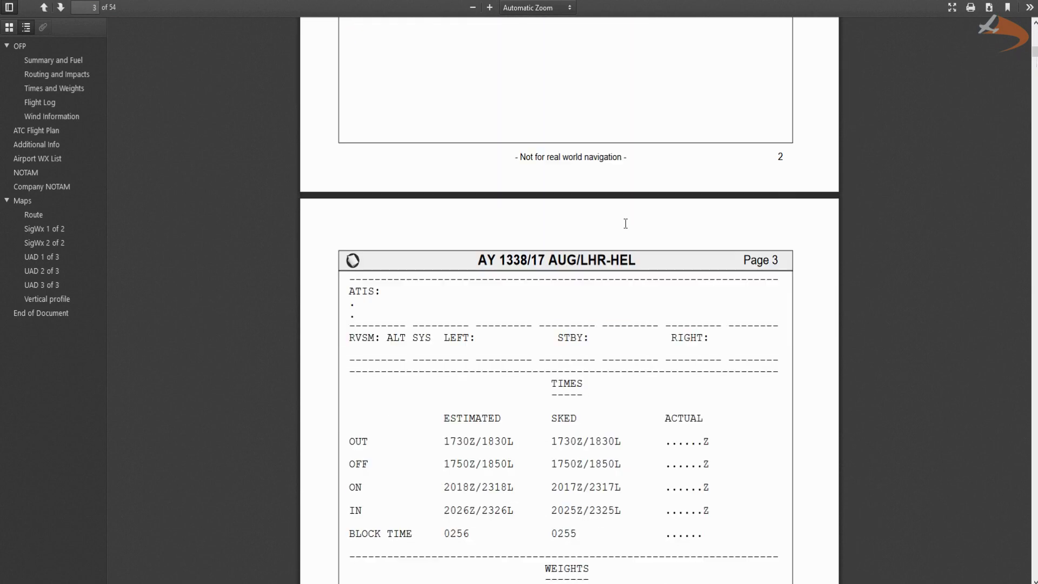
pyautogui.scroll(-6, 626, 224)
pyautogui.scroll(-4, 514, 162)
pyautogui.scroll(-12, 526, 173)
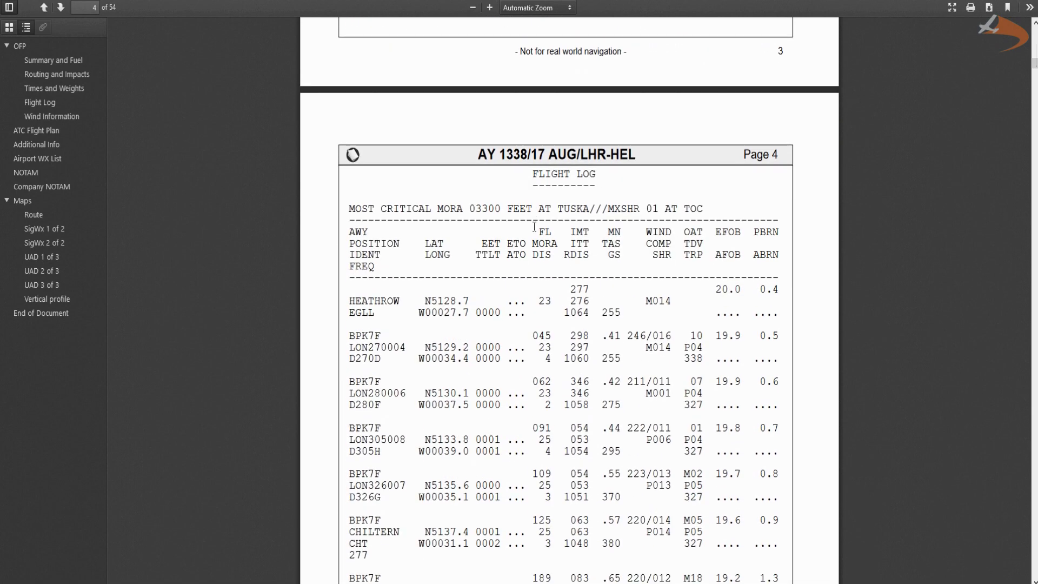
pyautogui.scroll(-4, 489, 94)
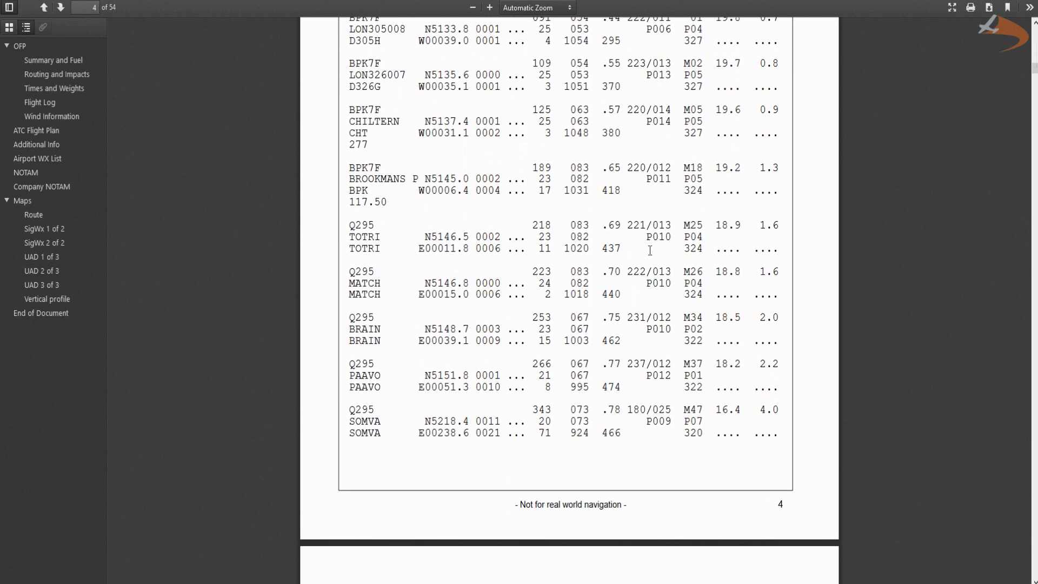
pyautogui.scroll(-10, 640, 244)
pyautogui.moveTo(1034, 84); pyautogui.dragTo(1034, 520)
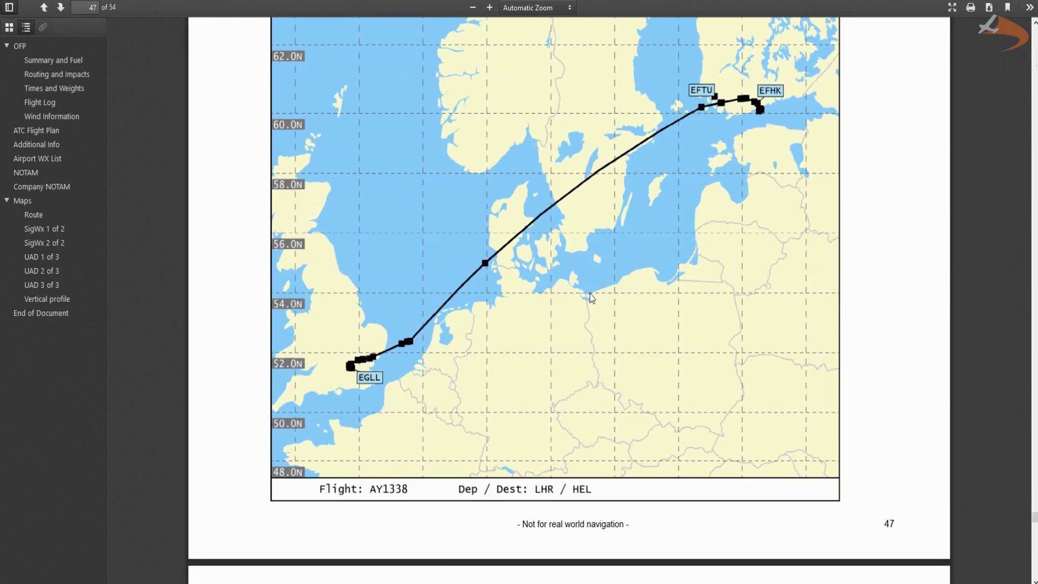
# Review the weather maps and vertical profile, then close the PDF to return to SimBrief
pyautogui.scroll(-15, 578, 296)
pyautogui.scroll(-5, 578, 294)
pyautogui.scroll(-3, 505, 278)
pyautogui.scroll(2, 506, 278)
pyautogui.scroll(-10, 508, 276)
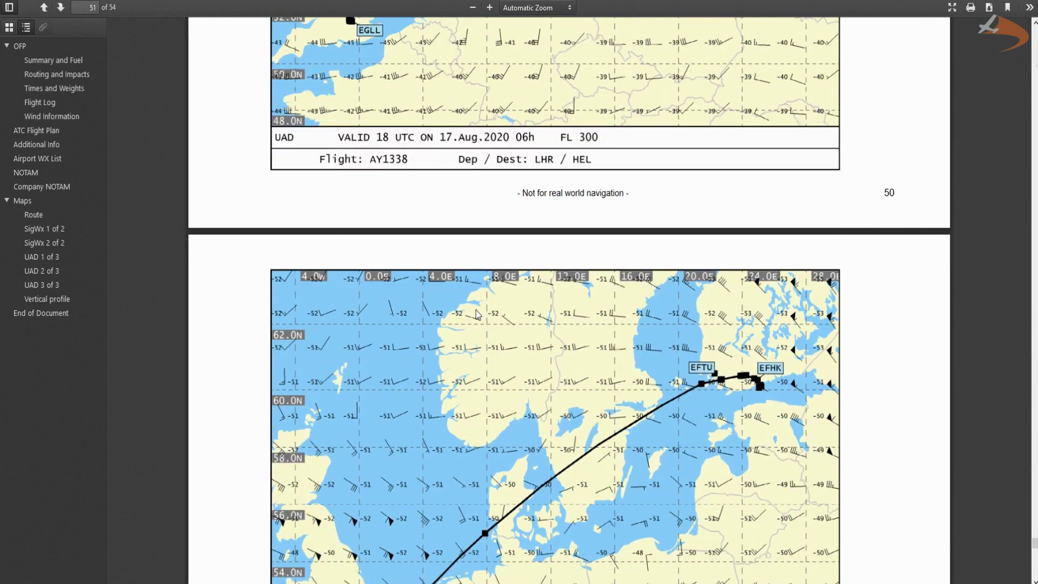
pyautogui.scroll(3, 740, 50)
pyautogui.scroll(-20, 630, 211)
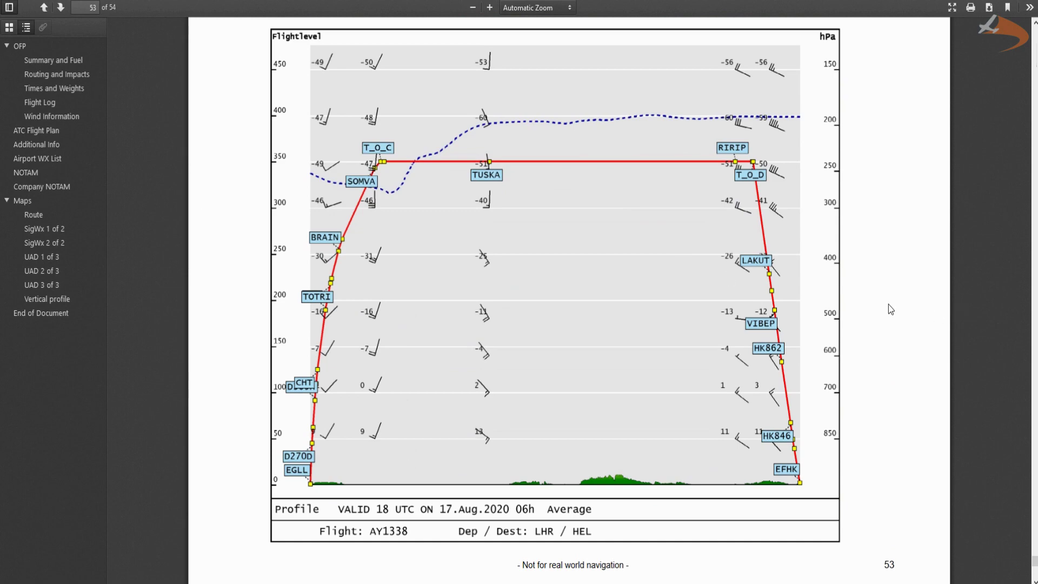
pyautogui.middleClick(889, 205)
pyautogui.scroll(-10, 890, 204)
pyautogui.middleClick(858, 459)
pyautogui.scroll(20, 859, 458)
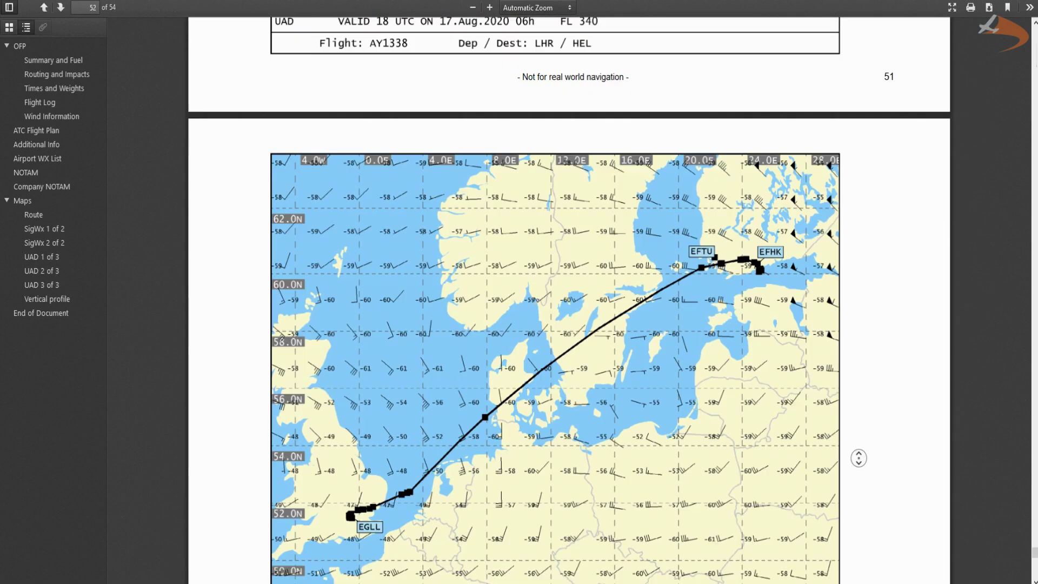
pyautogui.scroll(20, 858, 458)
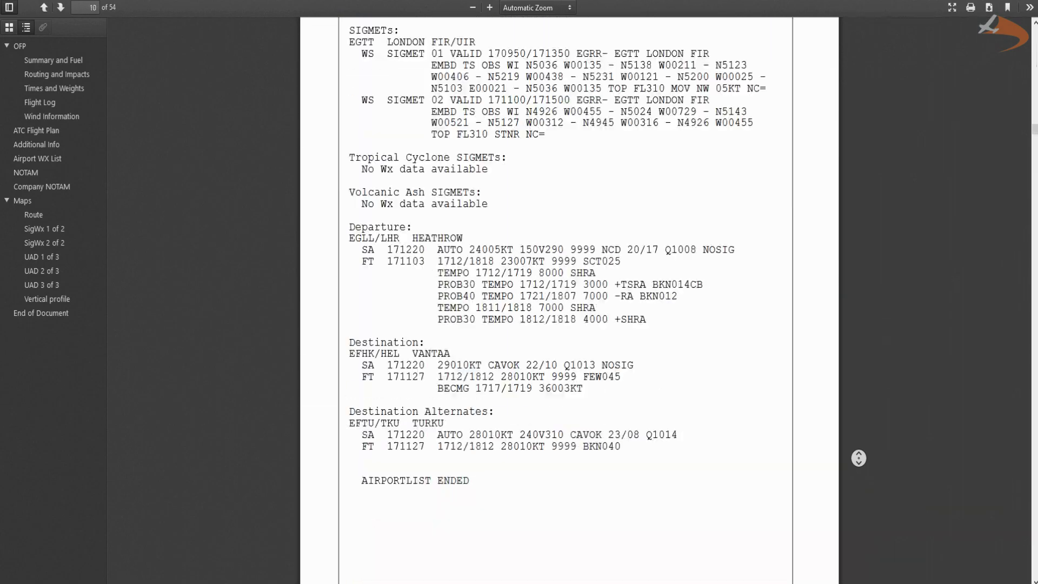
pyautogui.middleClick(830, 165)
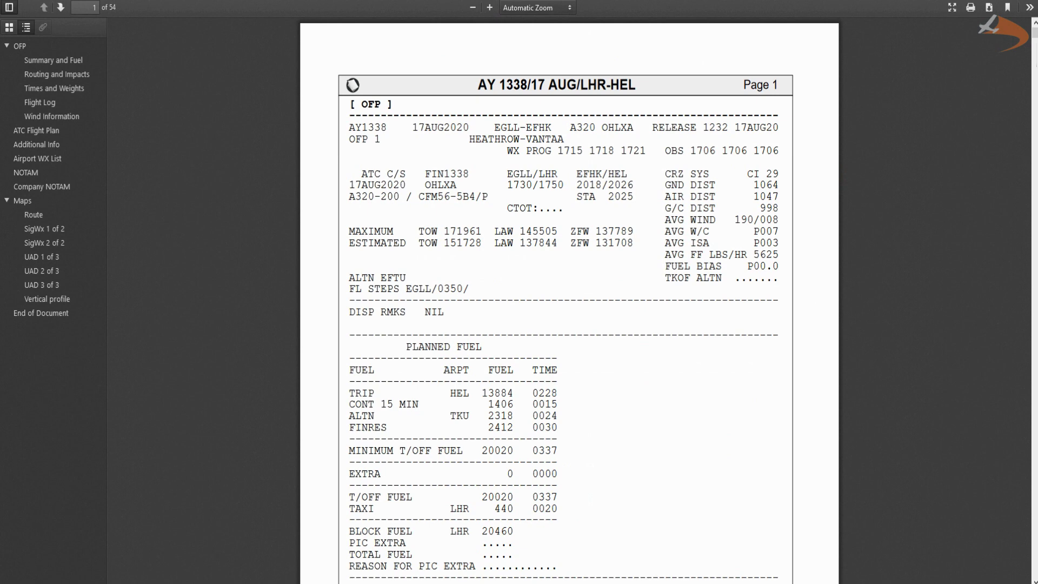
pyautogui.hotkey('ctrl', 'w')
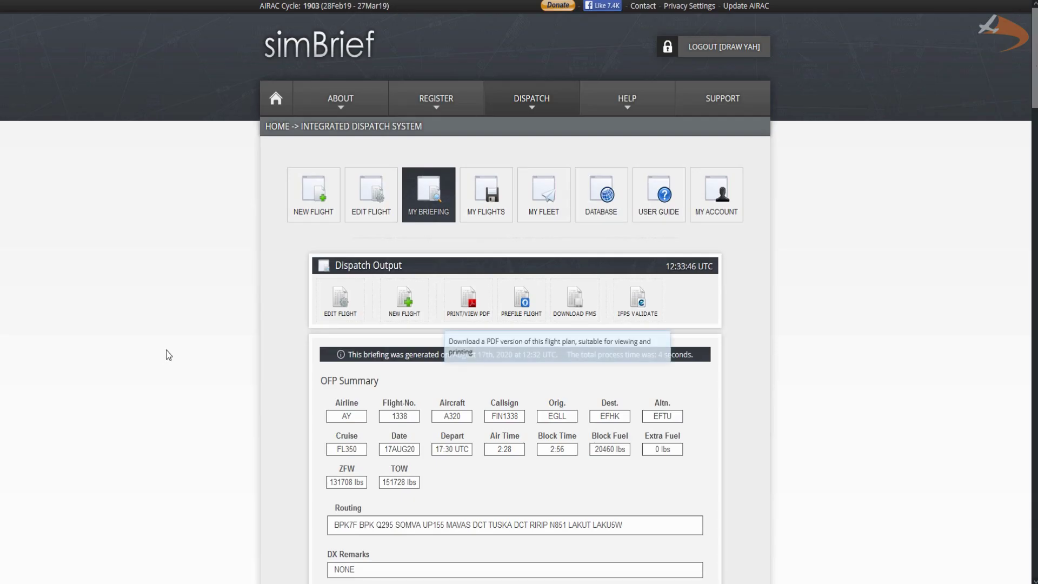
pyautogui.middleClick(173, 288)
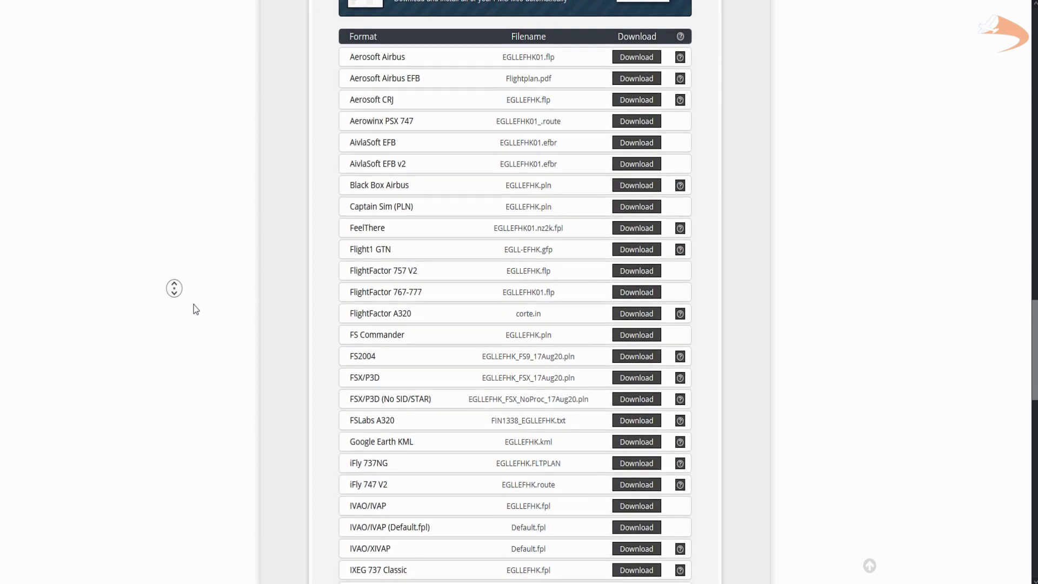
pyautogui.middleClick(196, 309)
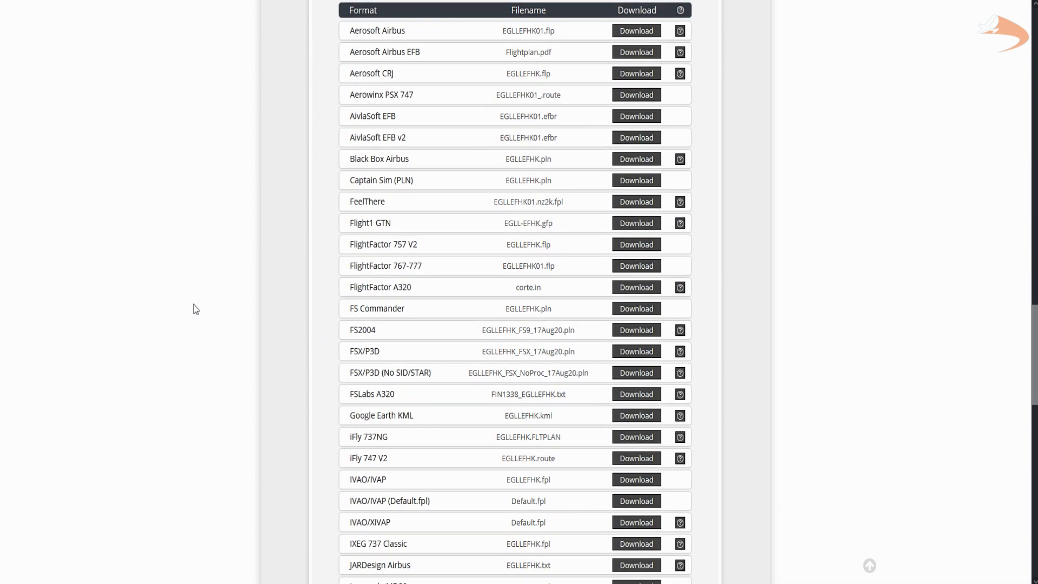
pyautogui.middleClick(219, 245)
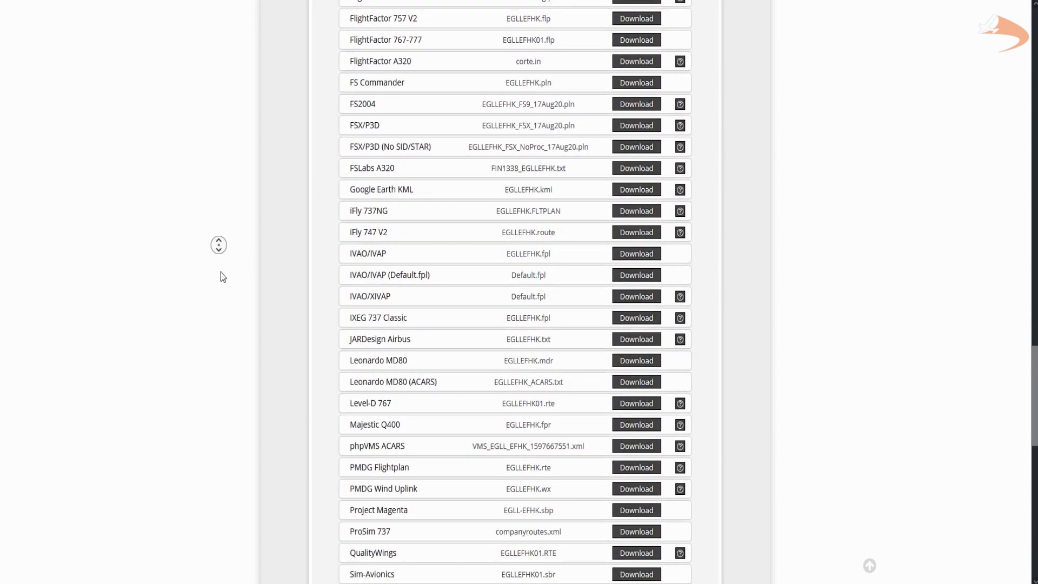
pyautogui.middleClick(221, 293)
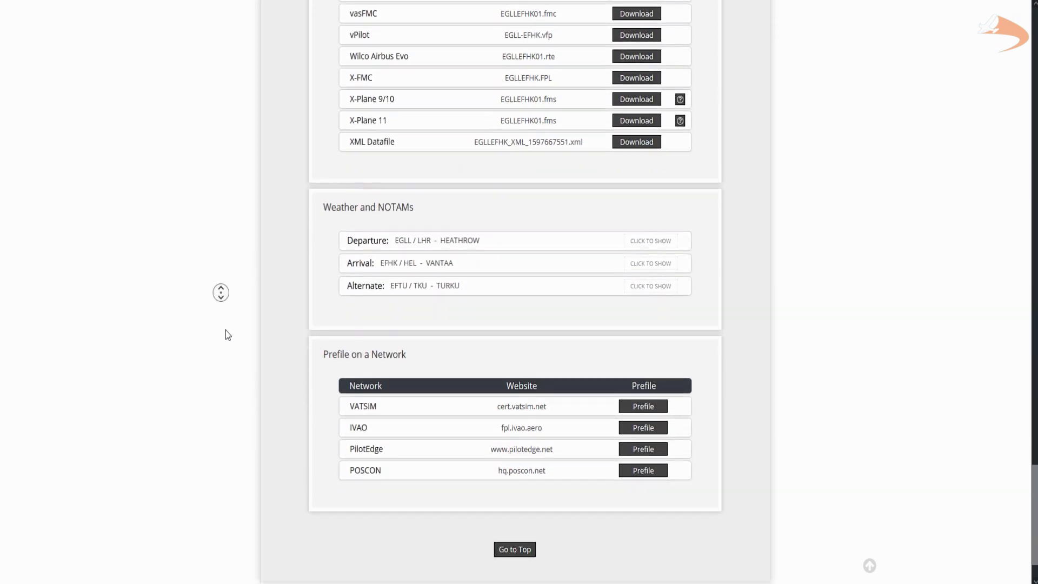
pyautogui.middleClick(231, 328)
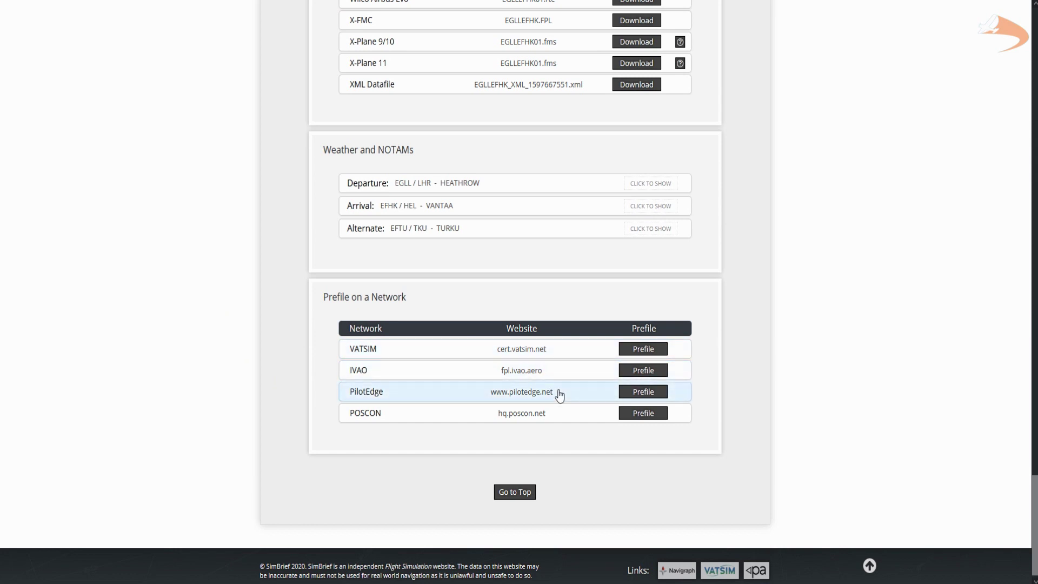
pyautogui.middleClick(150, 431)
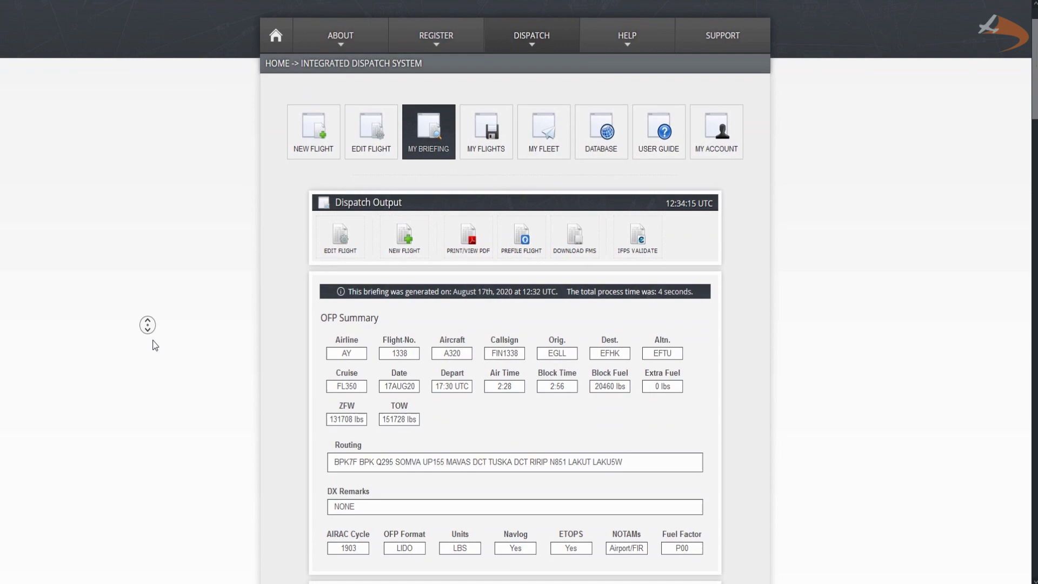
pyautogui.middleClick(155, 345)
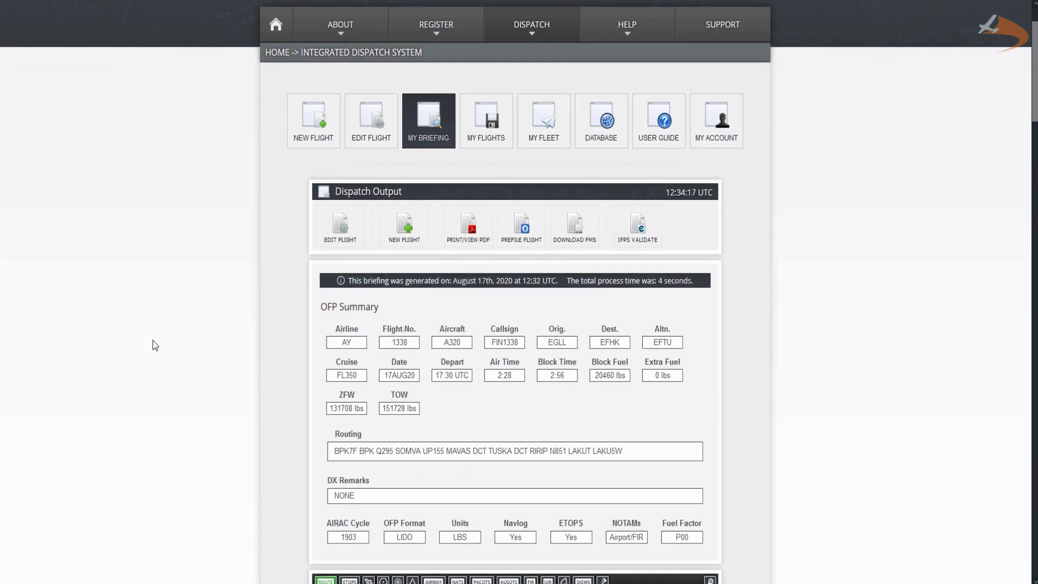